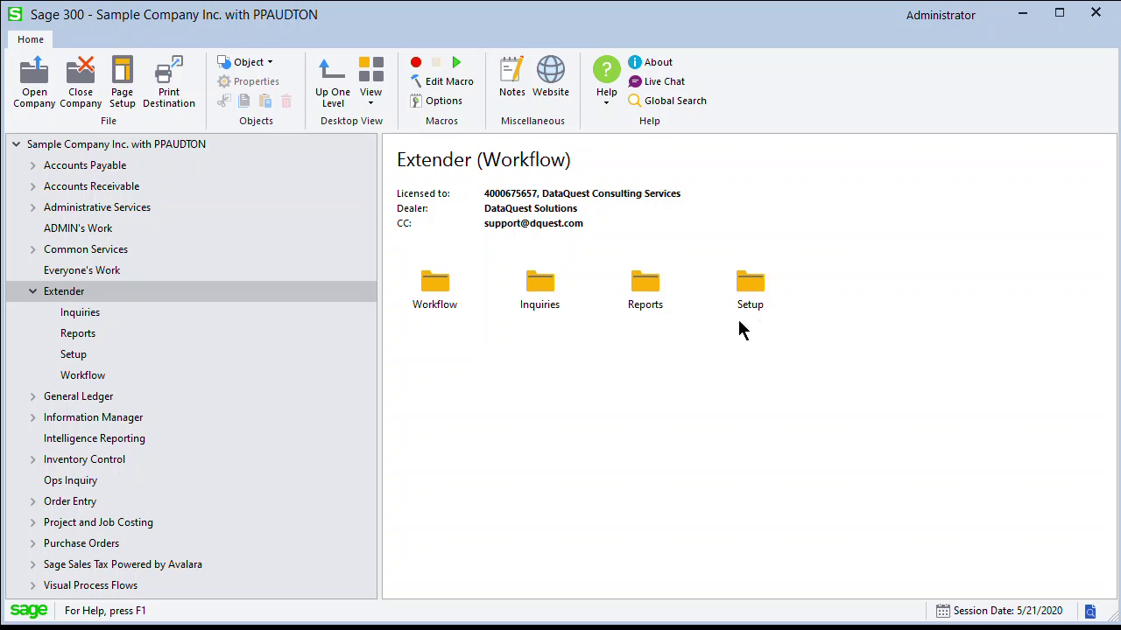
Select Extender's Setup folder to list its setup tools.
left_click(763, 286)
Open the Custom Table Editor from Extender Setup and move its window to the upper left.
double_click(761, 293)
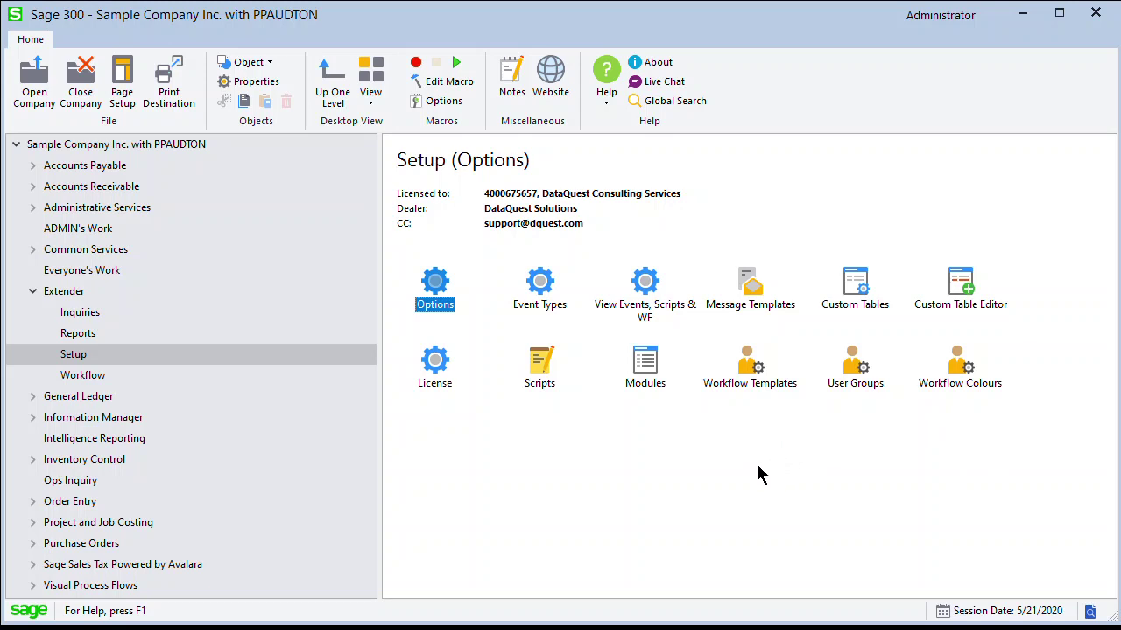
left_click(963, 290)
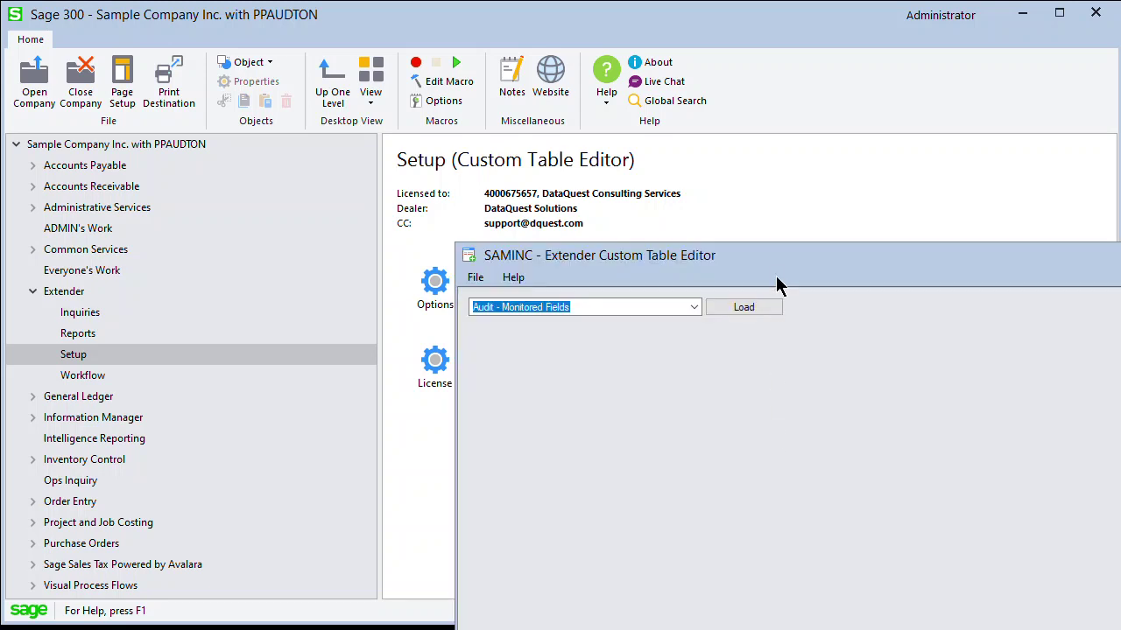
left_click_drag(777, 262, 504, 71)
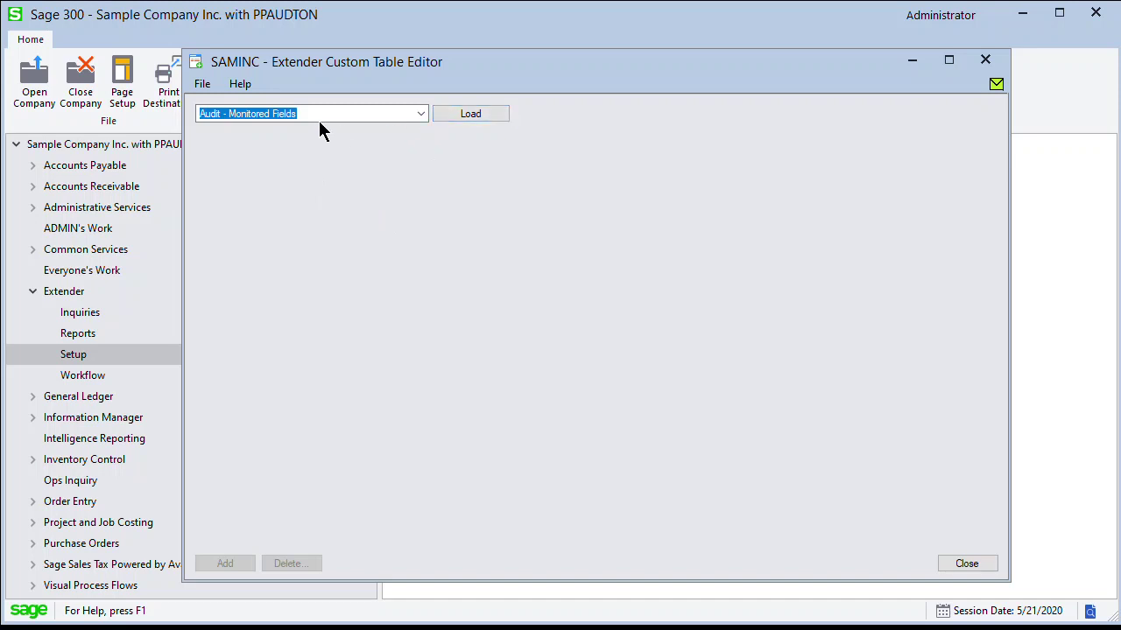
Load the Audit - Monitored Fields table and show its first record.
left_click(388, 115)
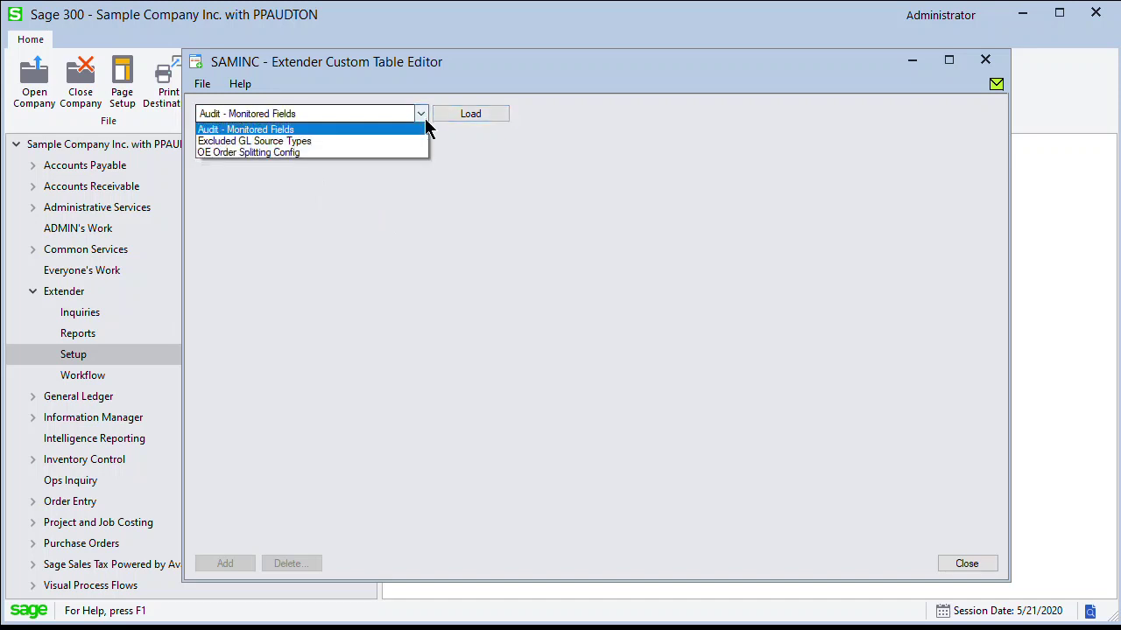
left_click(343, 131)
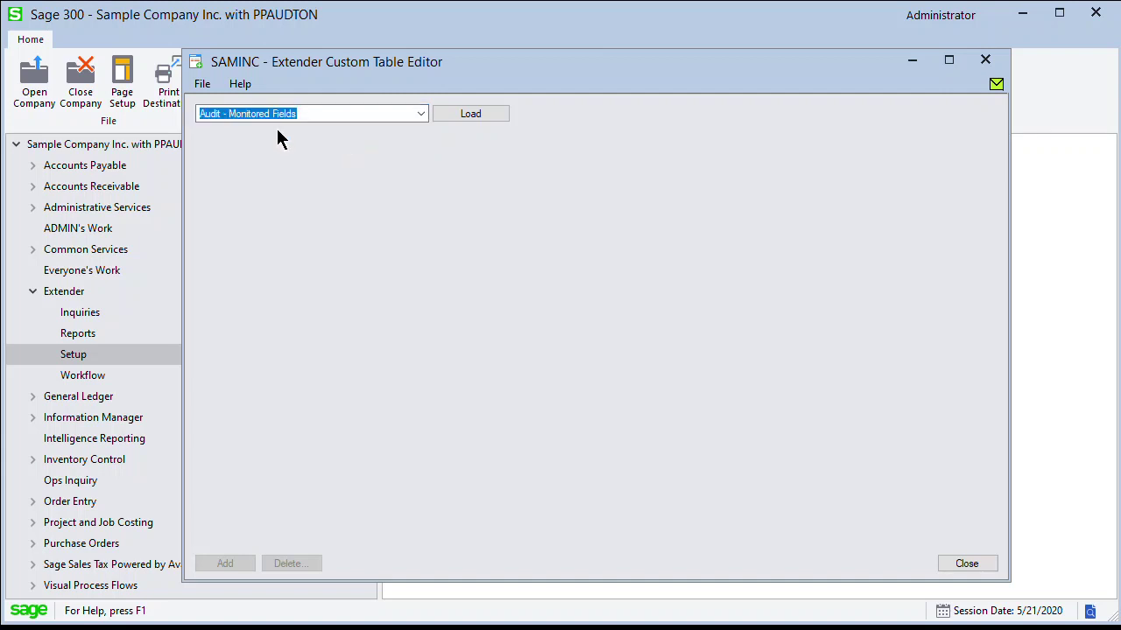
left_click(467, 116)
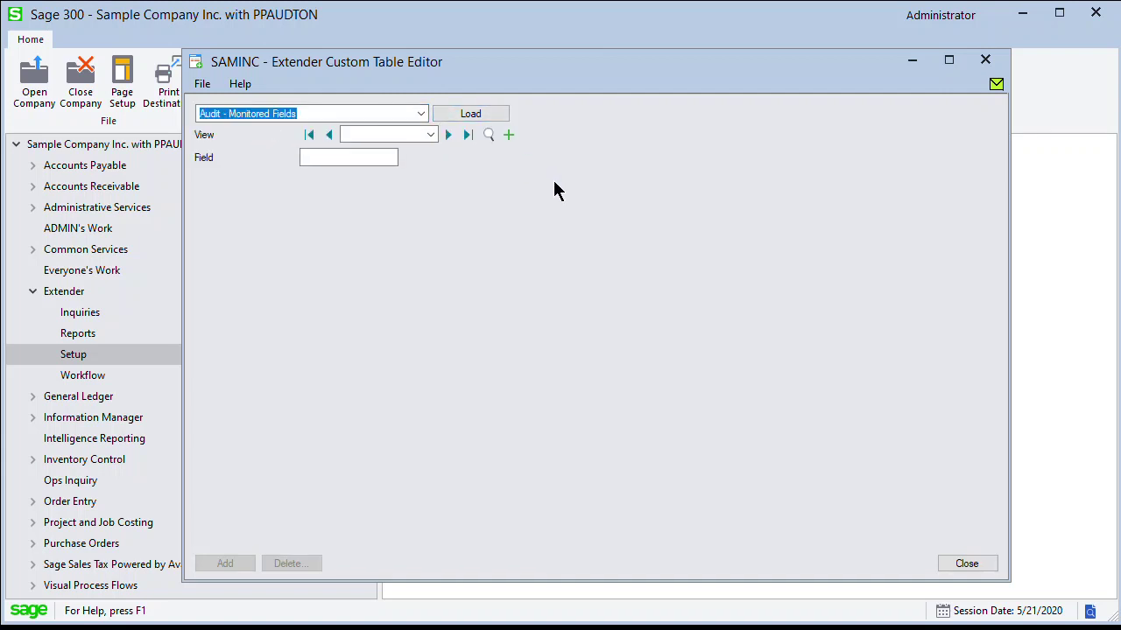
left_click(447, 136)
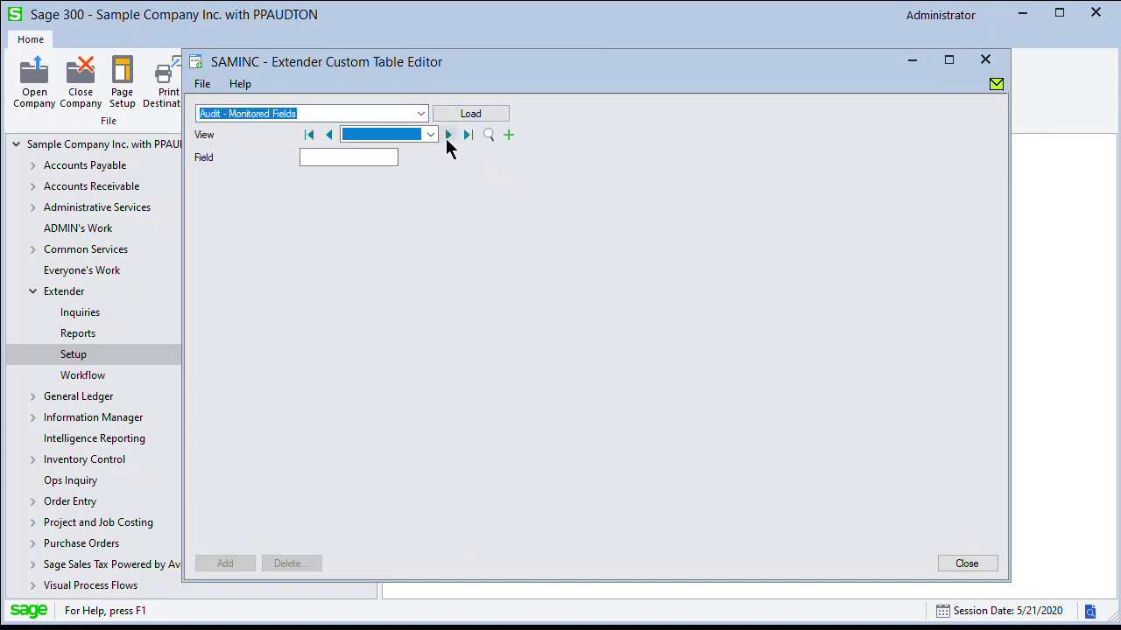
Set the View to GL Details and bring up the finder listing all monitored fields.
left_click(430, 134)
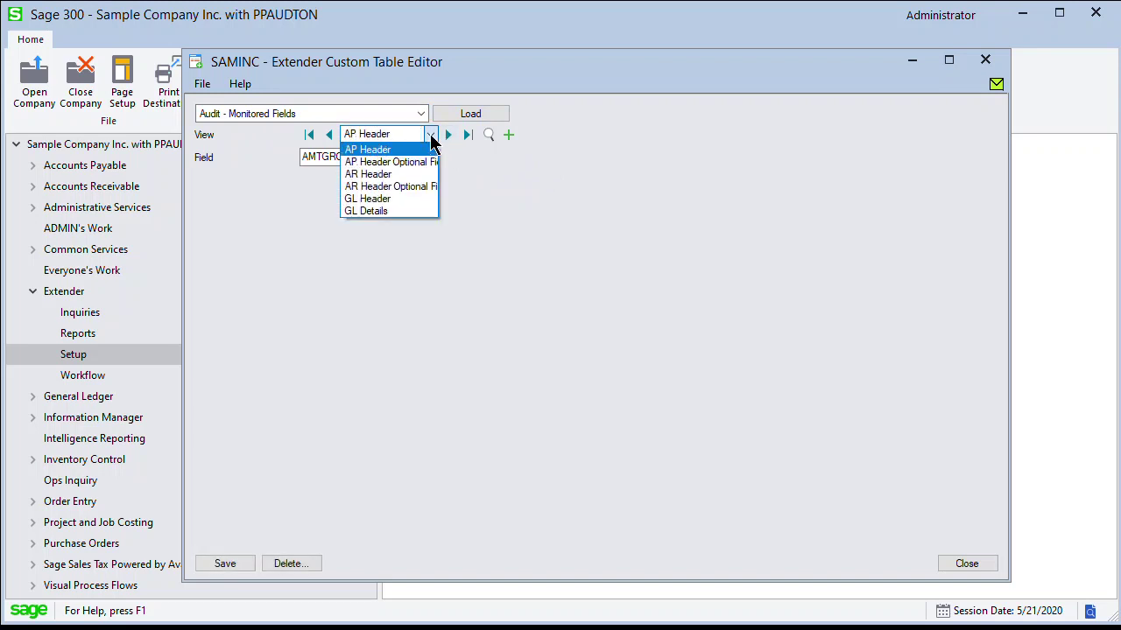
left_click(422, 213)
left_click_drag(375, 163, 316, 176)
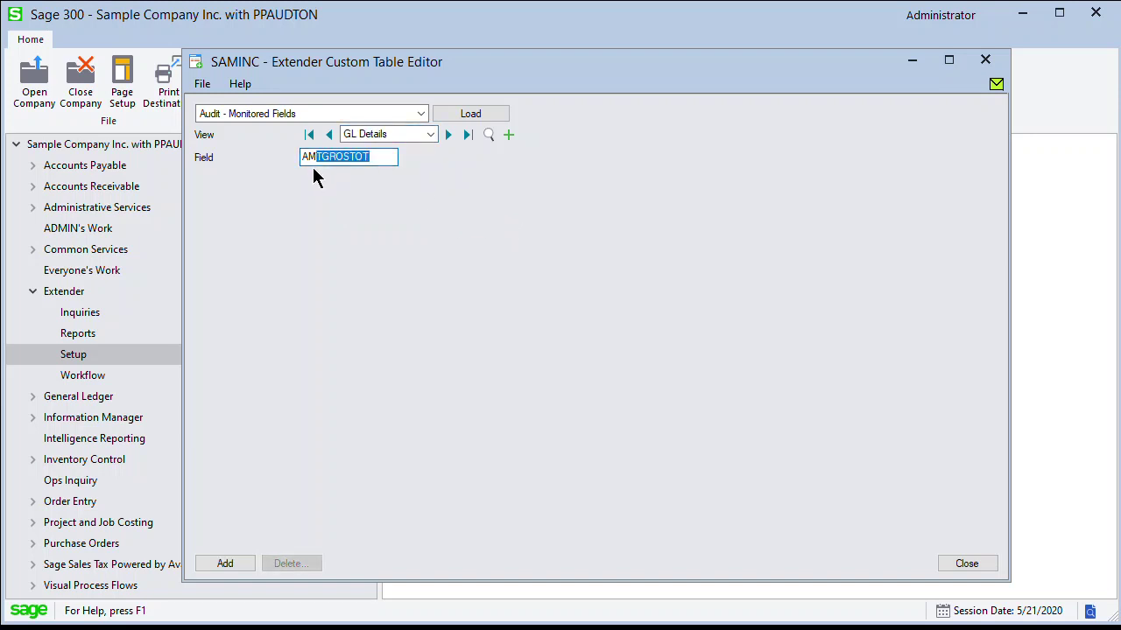
left_click(488, 134)
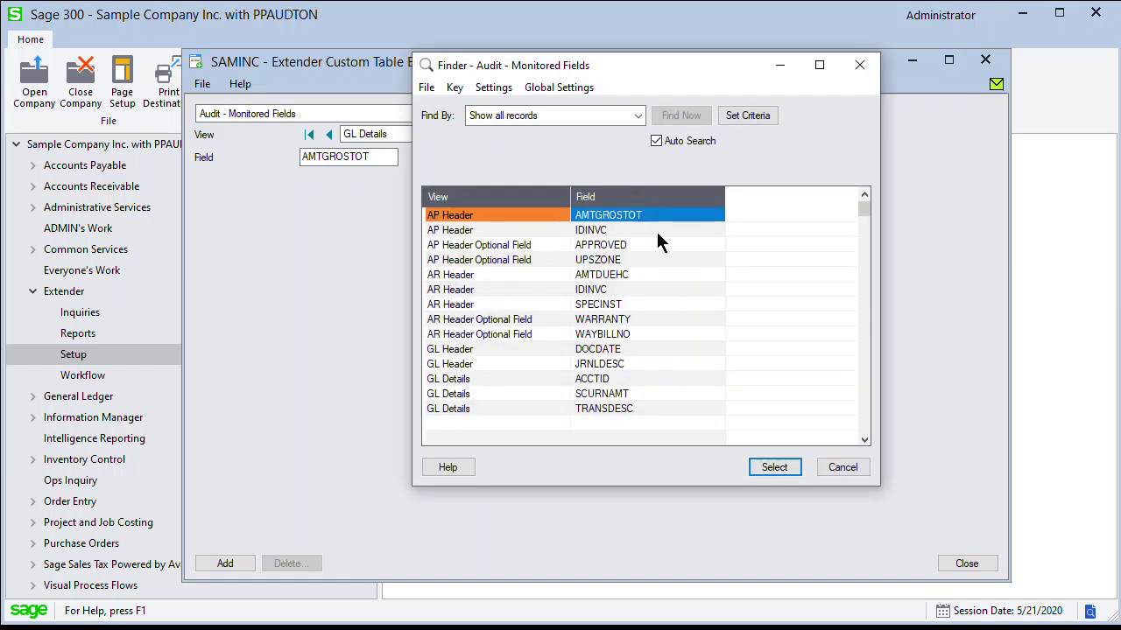
Review the APPROVED, AMTGROSTOT, IDINVC and UPSZONE monitored fields, then cancel the finder.
left_click(636, 244)
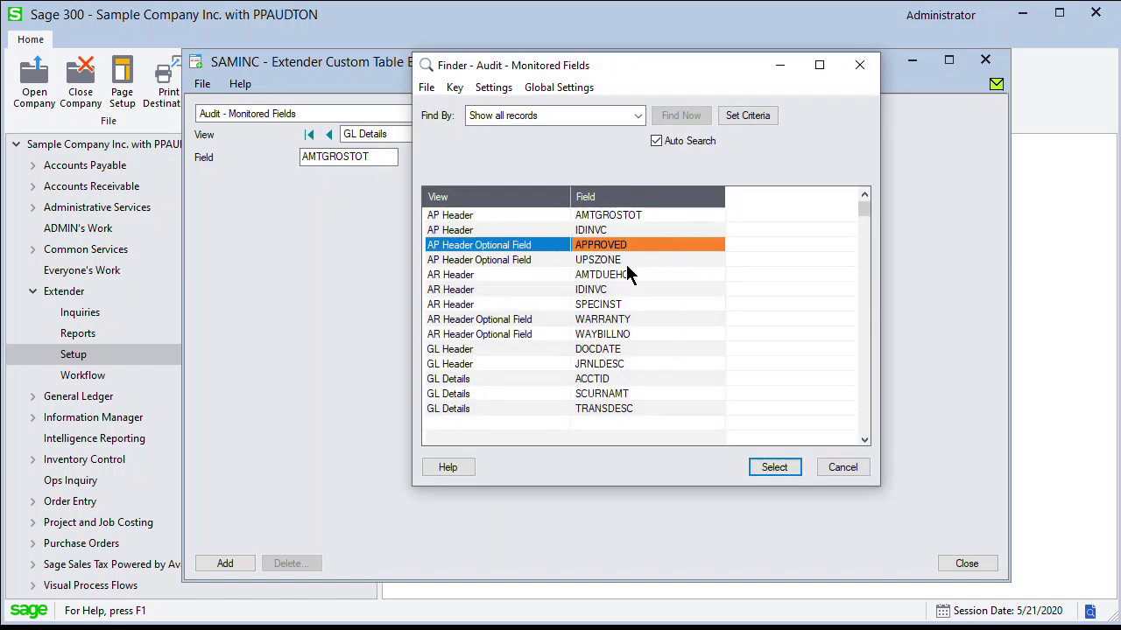
left_click(616, 214)
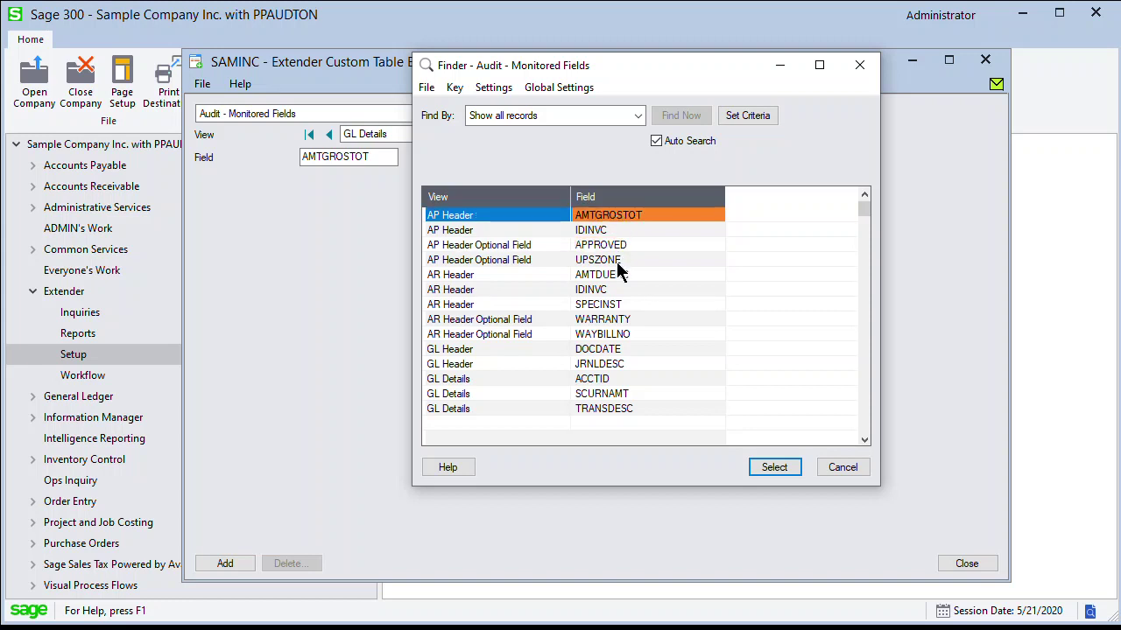
left_click(616, 230)
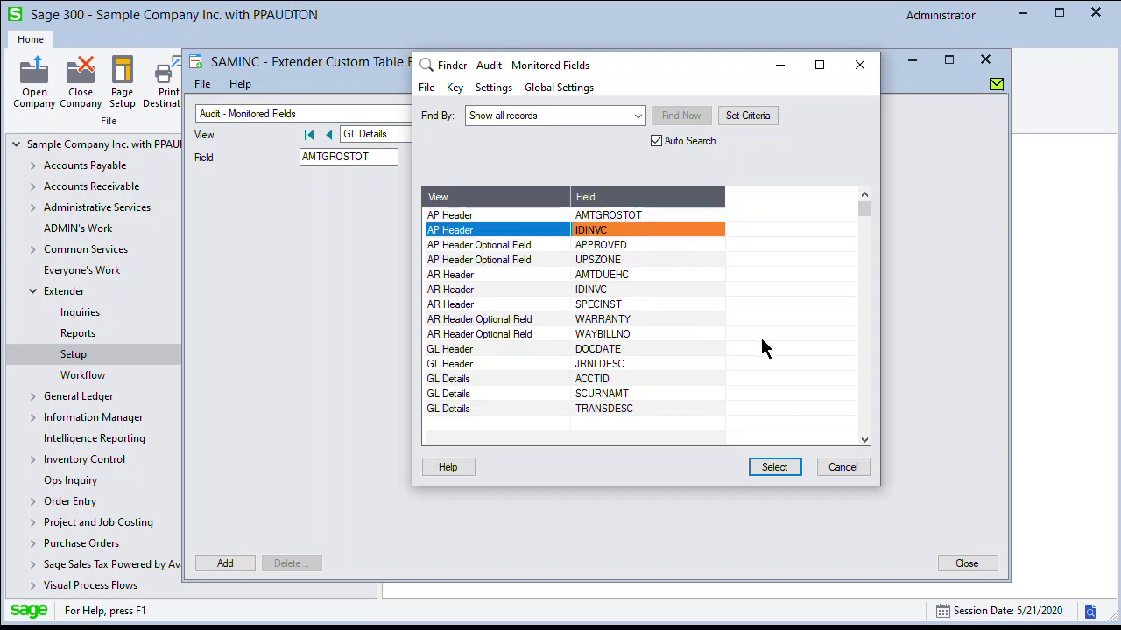
left_click(602, 246)
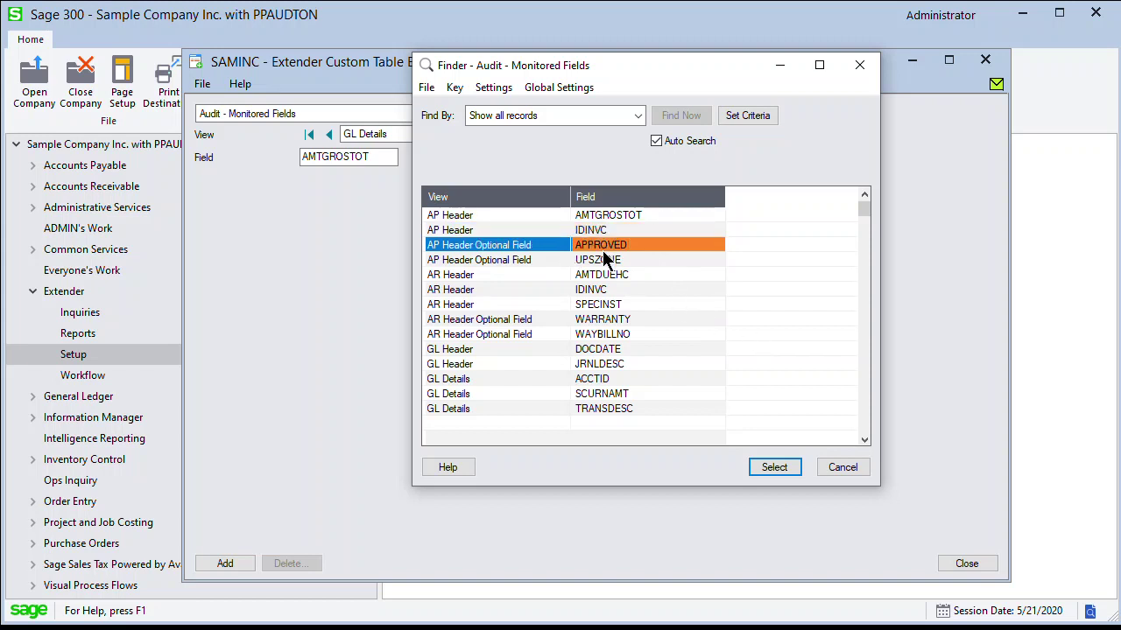
left_click(600, 260)
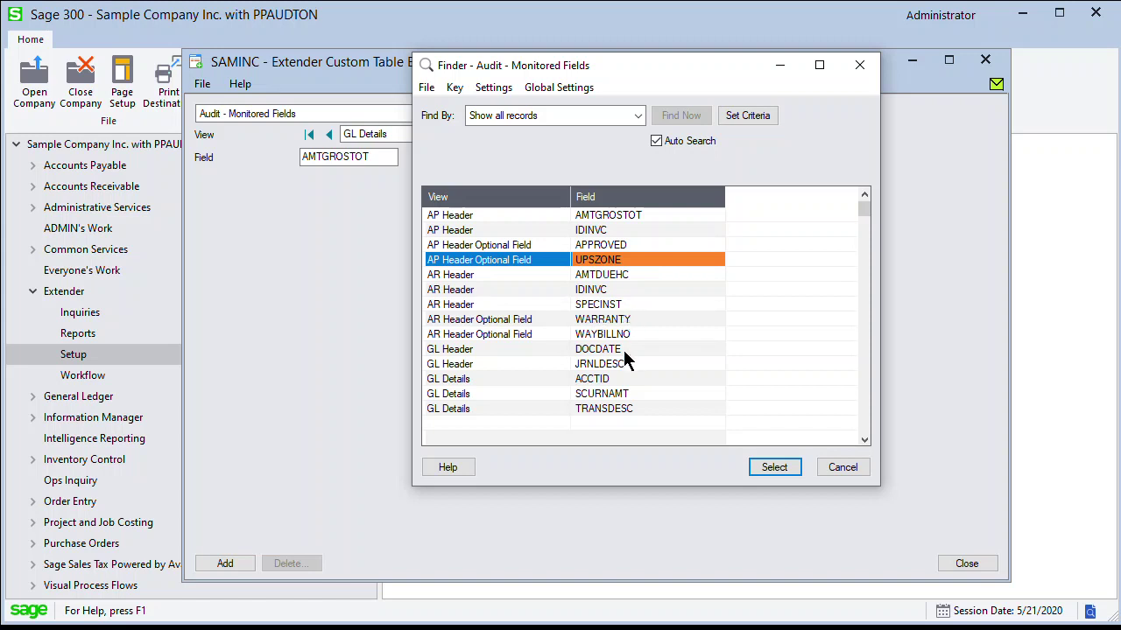
left_click(826, 464)
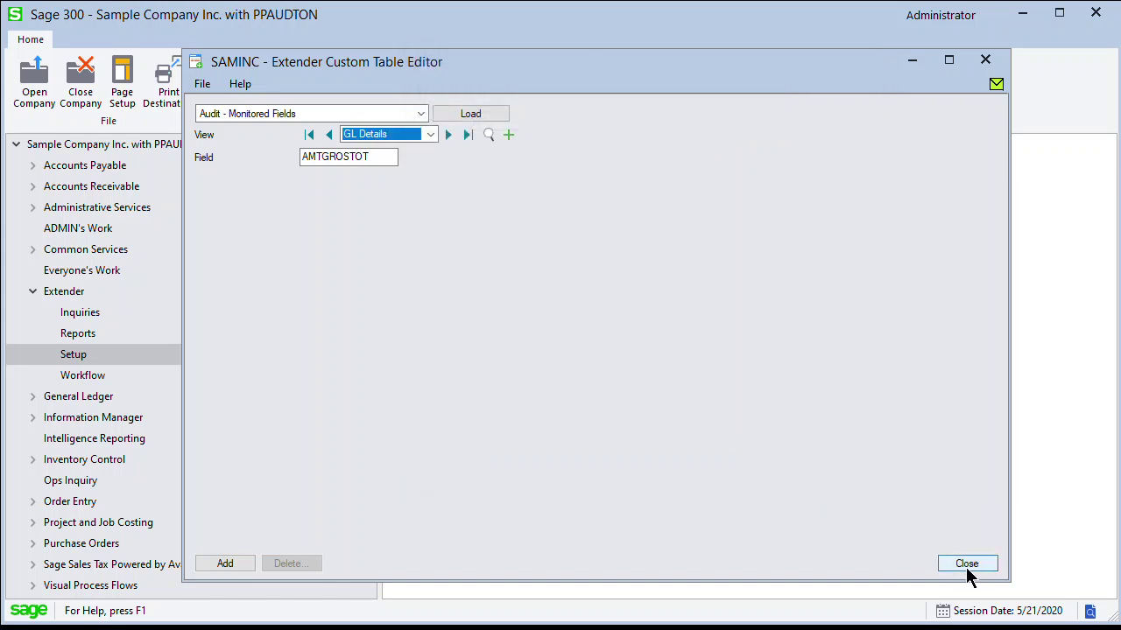
Load the Excluded GL Source Types table and show its first record, RT.
left_click(420, 113)
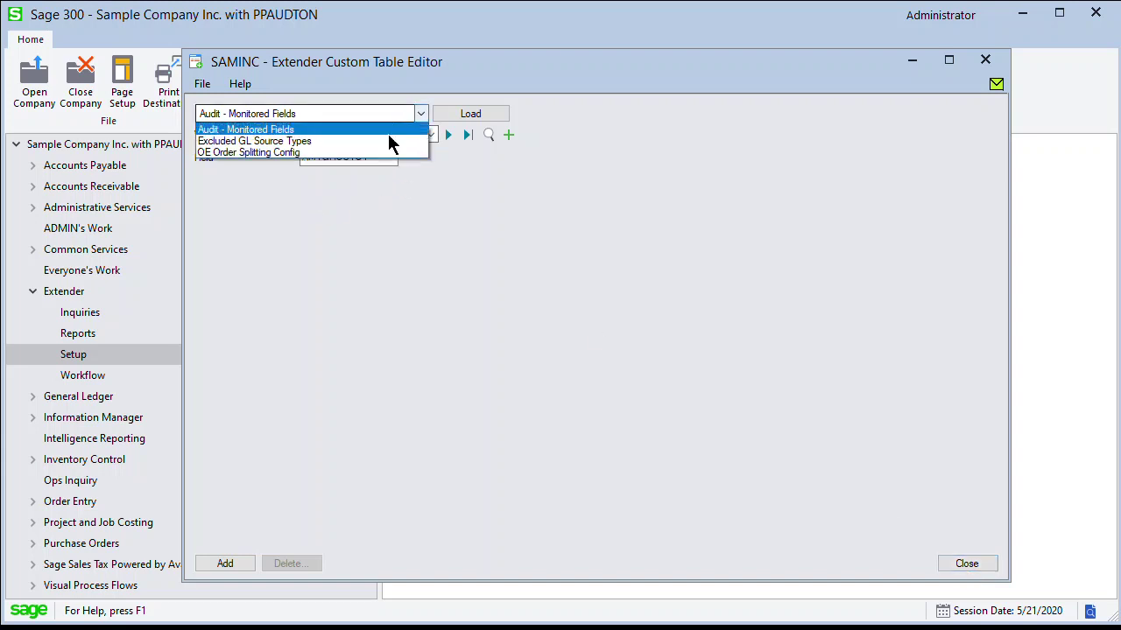
left_click(393, 141)
left_click(465, 116)
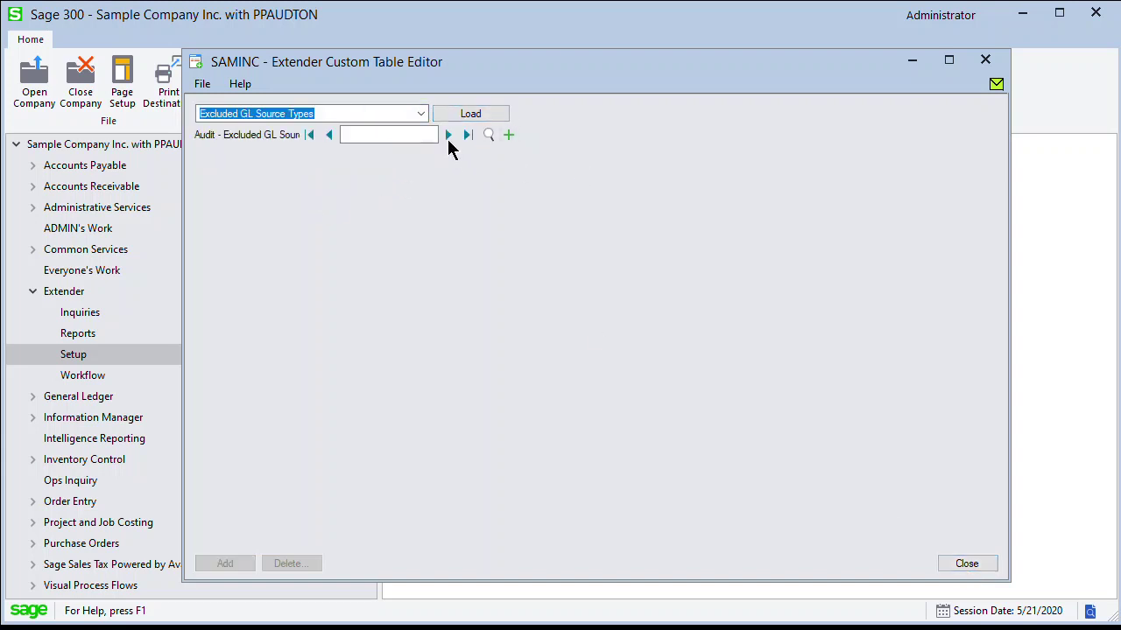
left_click(447, 135)
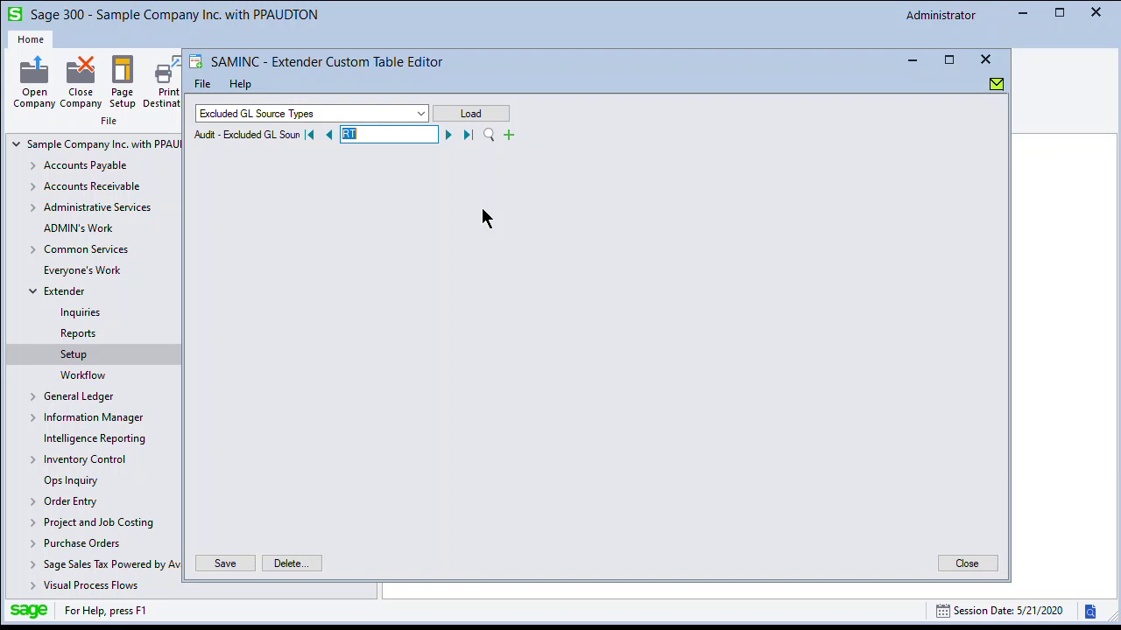
Highlight the RT source code on the excluded source type record.
left_click(401, 131)
left_click_drag(413, 133, 328, 131)
left_click_drag(365, 133, 338, 134)
double_click(376, 135)
left_click(968, 564)
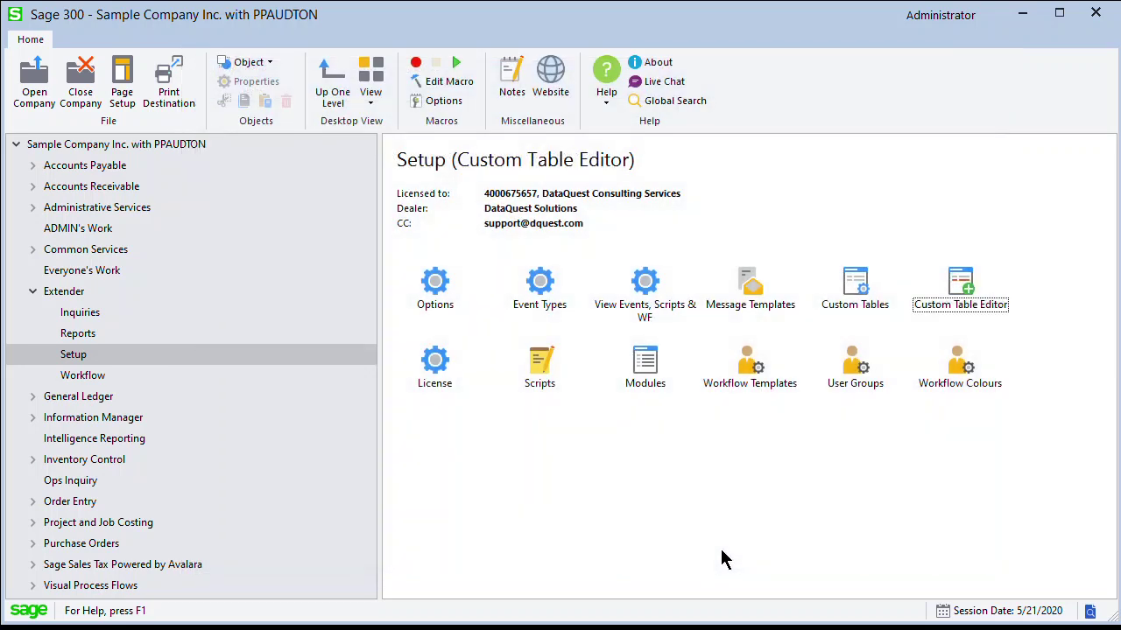
left_click(114, 315)
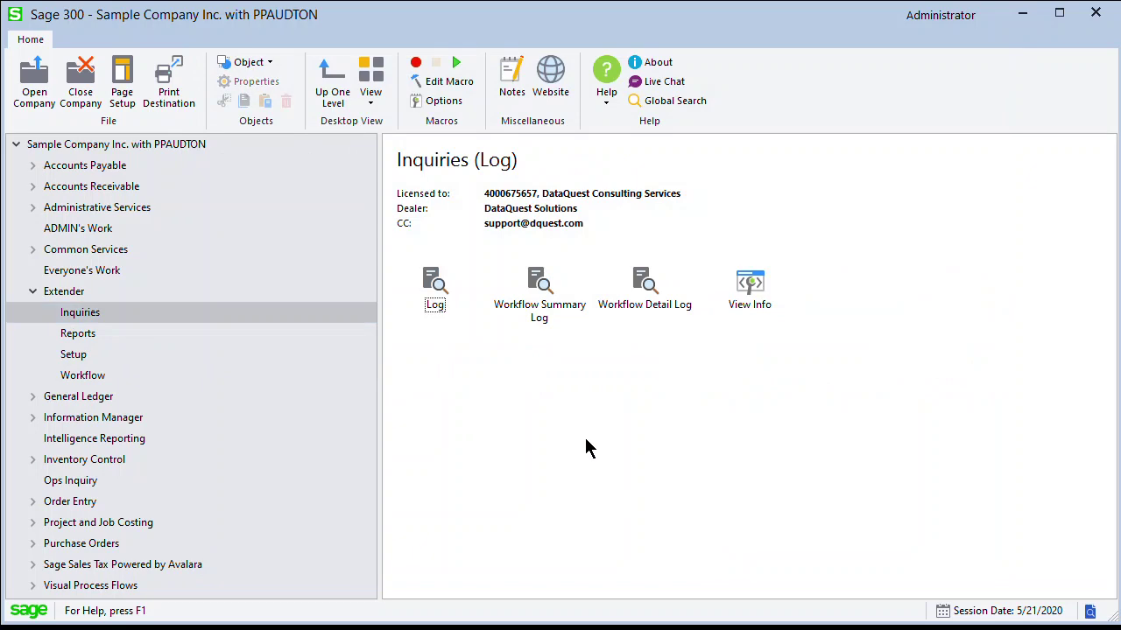
double_click(442, 288)
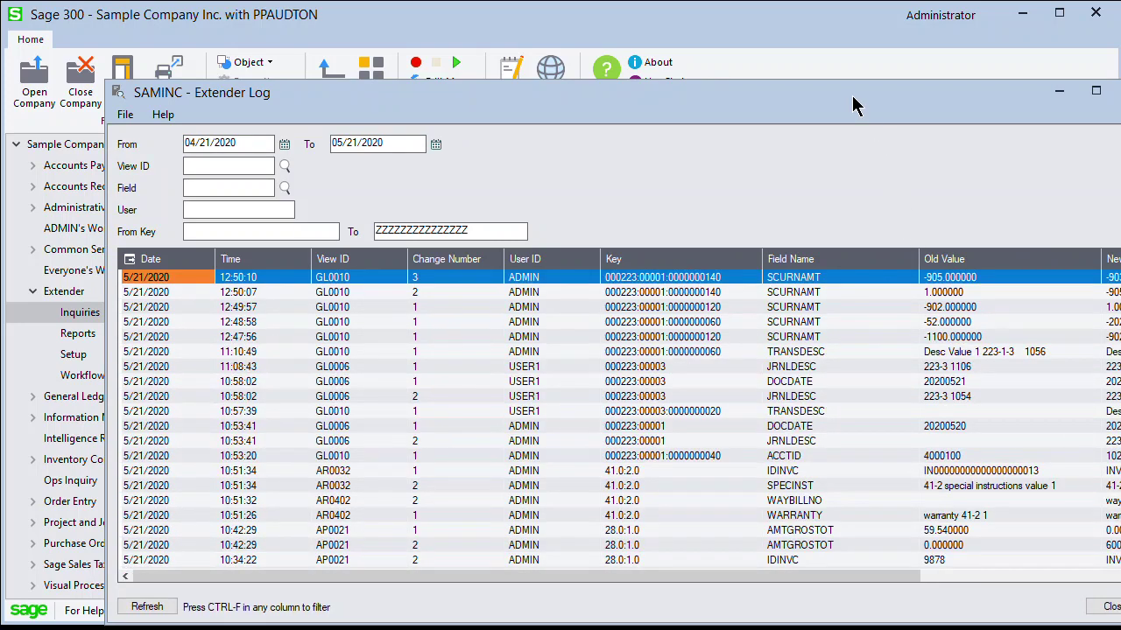
left_click_drag(852, 104, 747, 36)
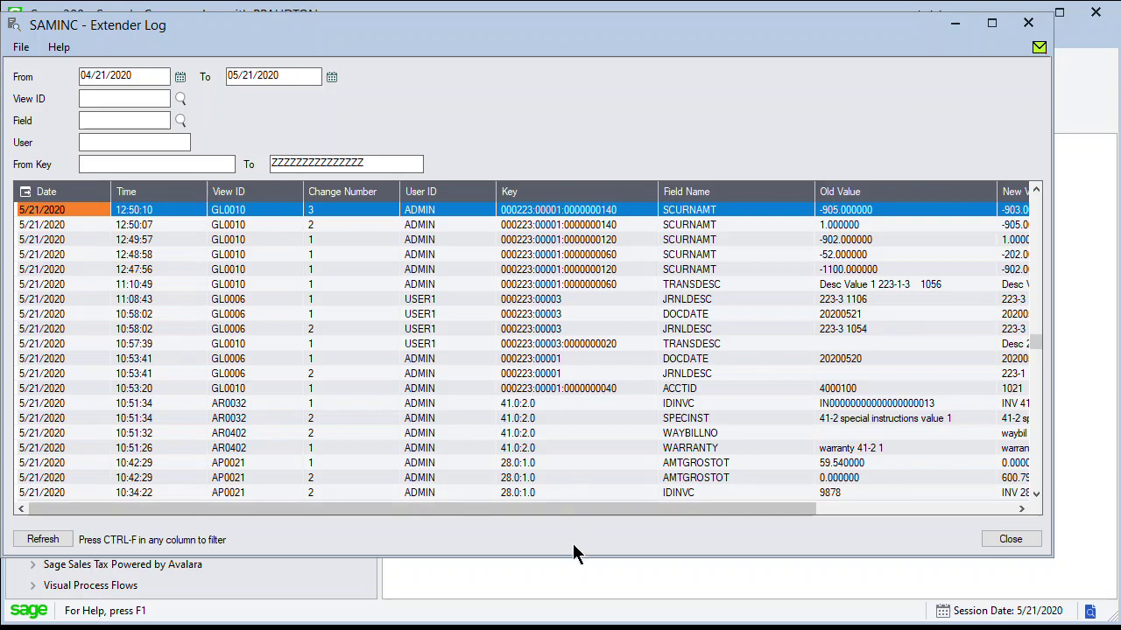
left_click_drag(568, 555, 575, 621)
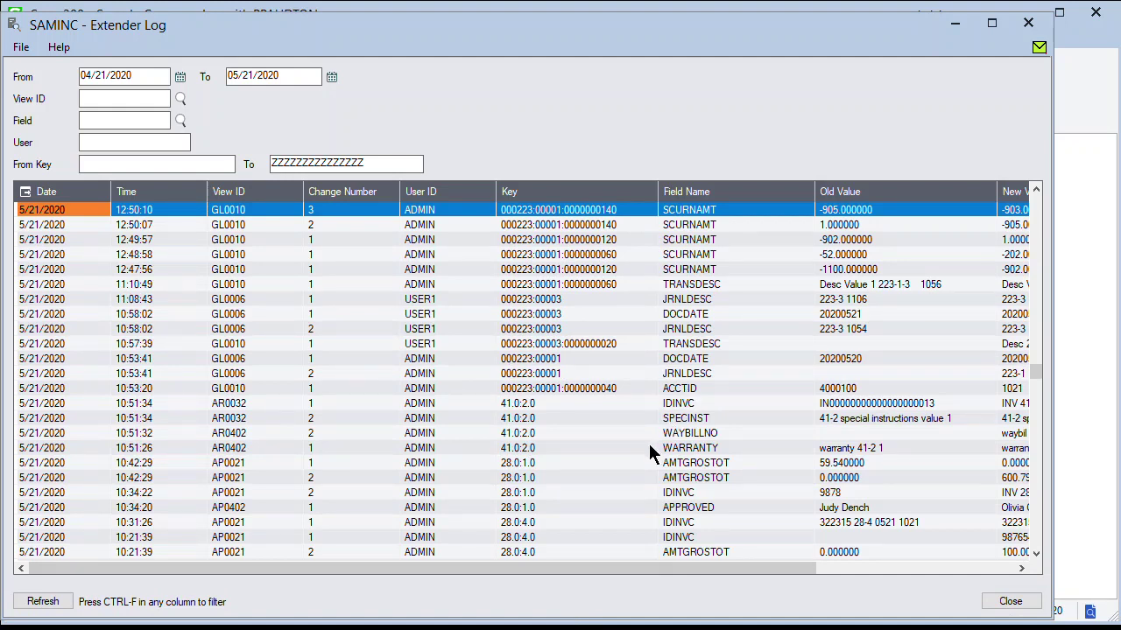
left_click(226, 537)
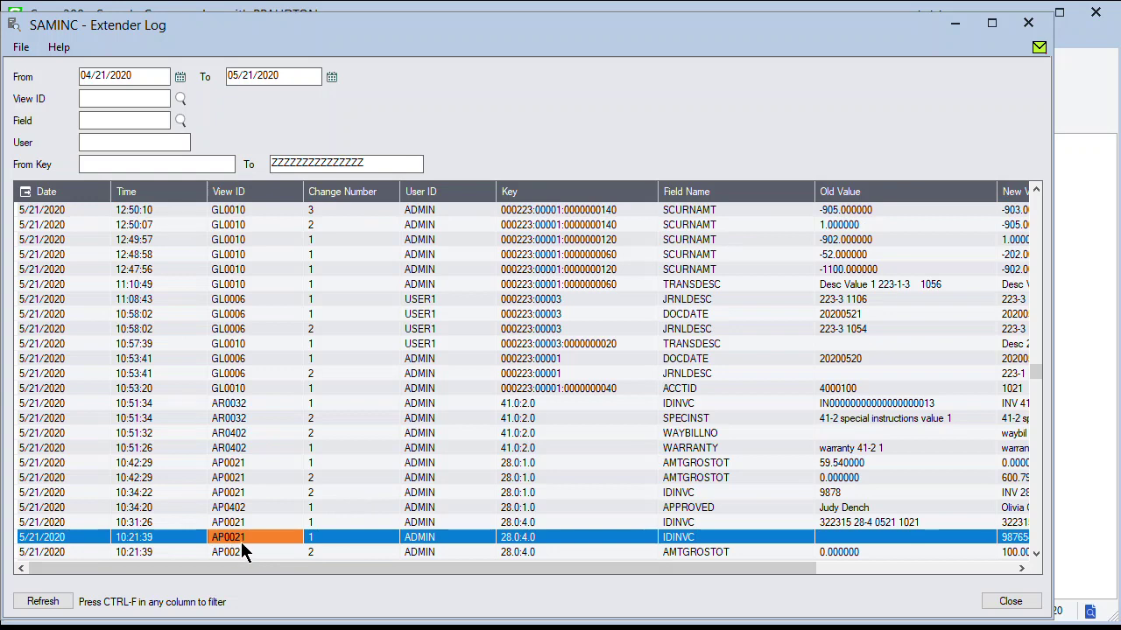
left_click(502, 540)
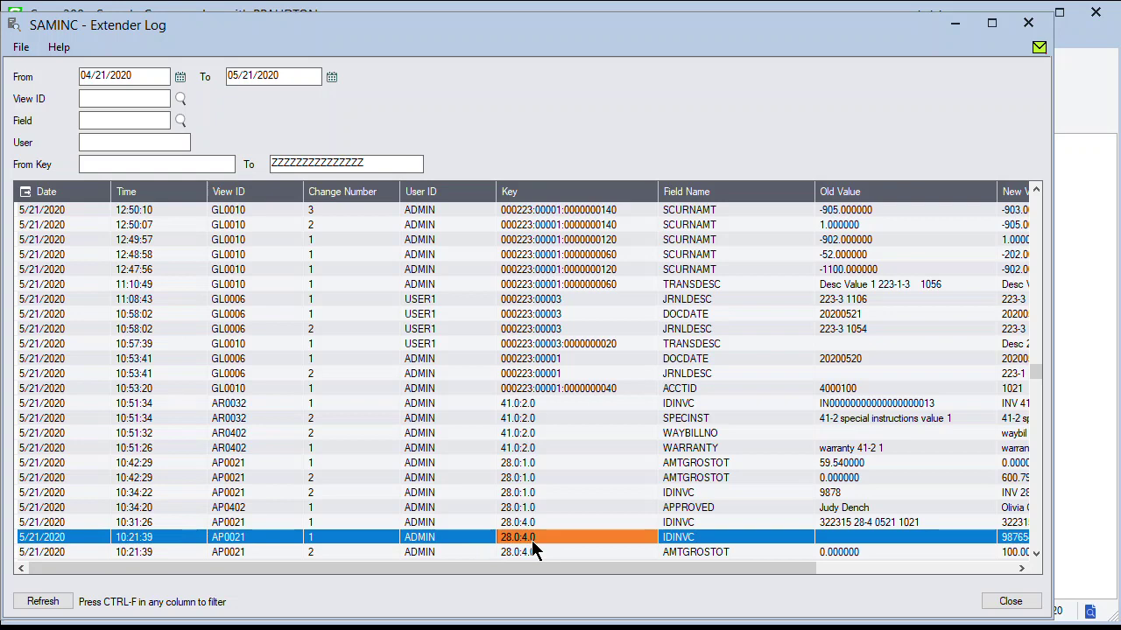
left_click(709, 537)
left_click_drag(710, 569, 816, 584)
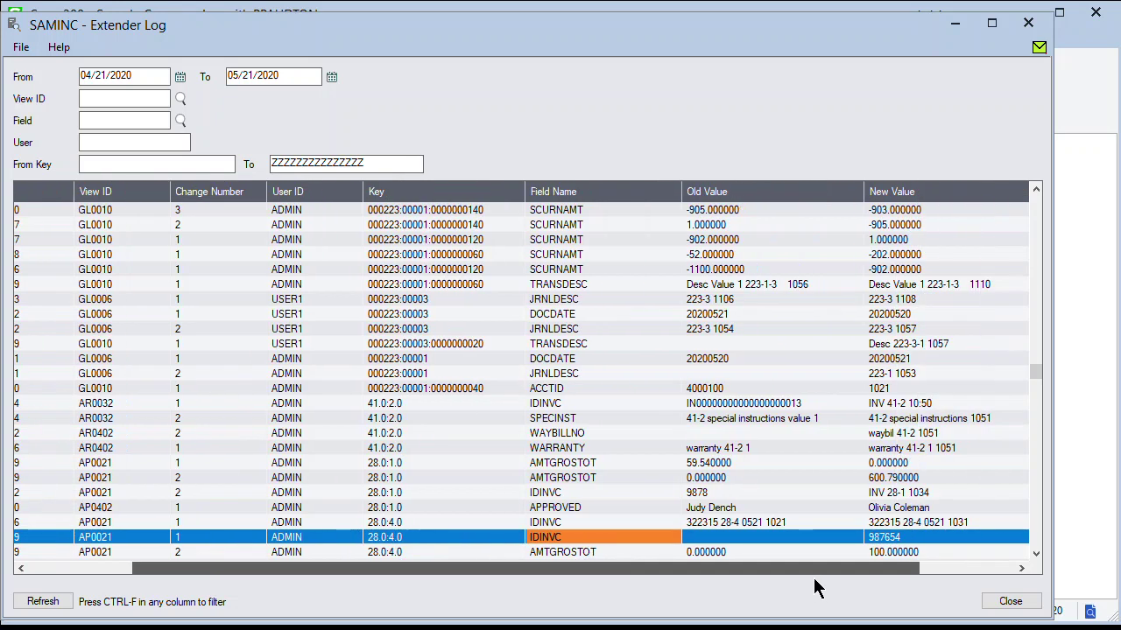
left_click(740, 539)
left_click(904, 537)
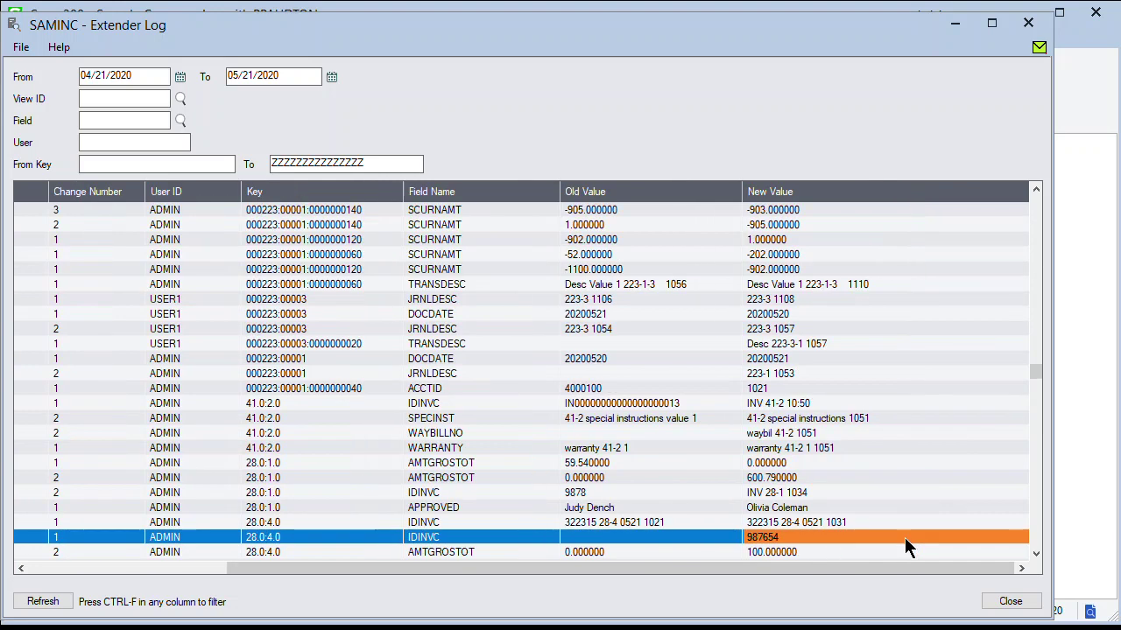
left_click(638, 523)
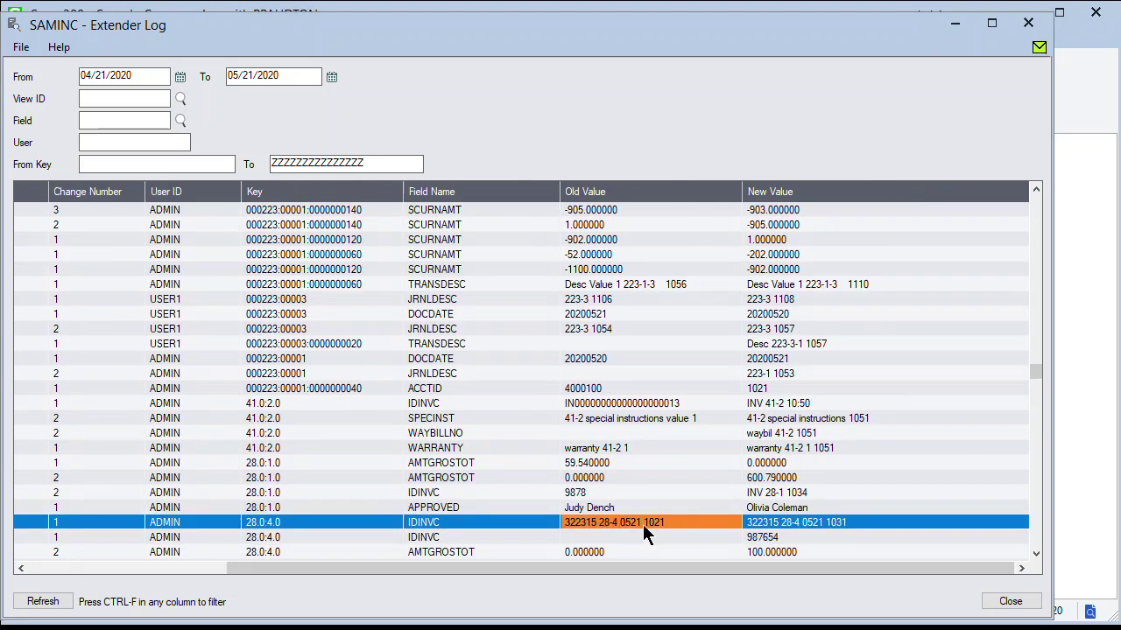
left_click(809, 524)
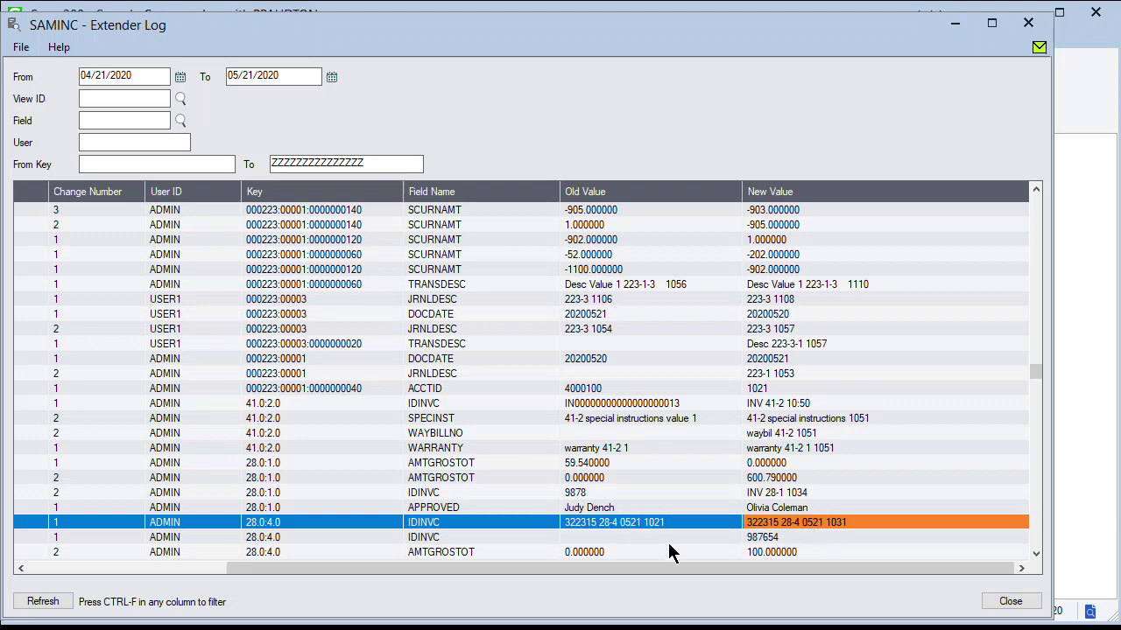
left_click_drag(639, 569, 301, 566)
left_click(380, 501)
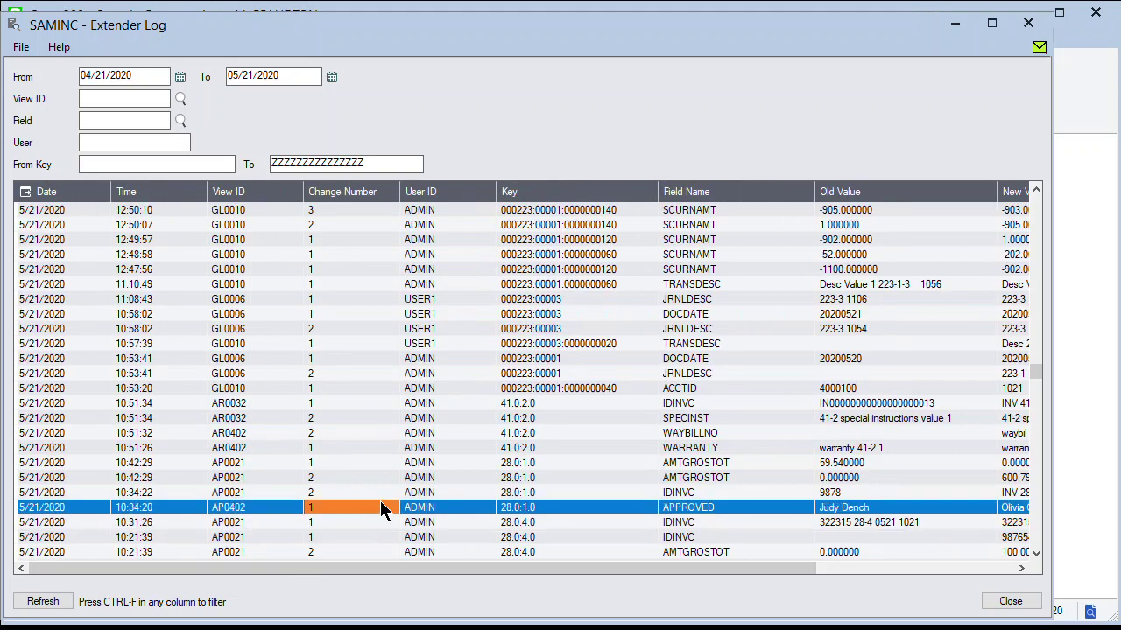
key("Up")
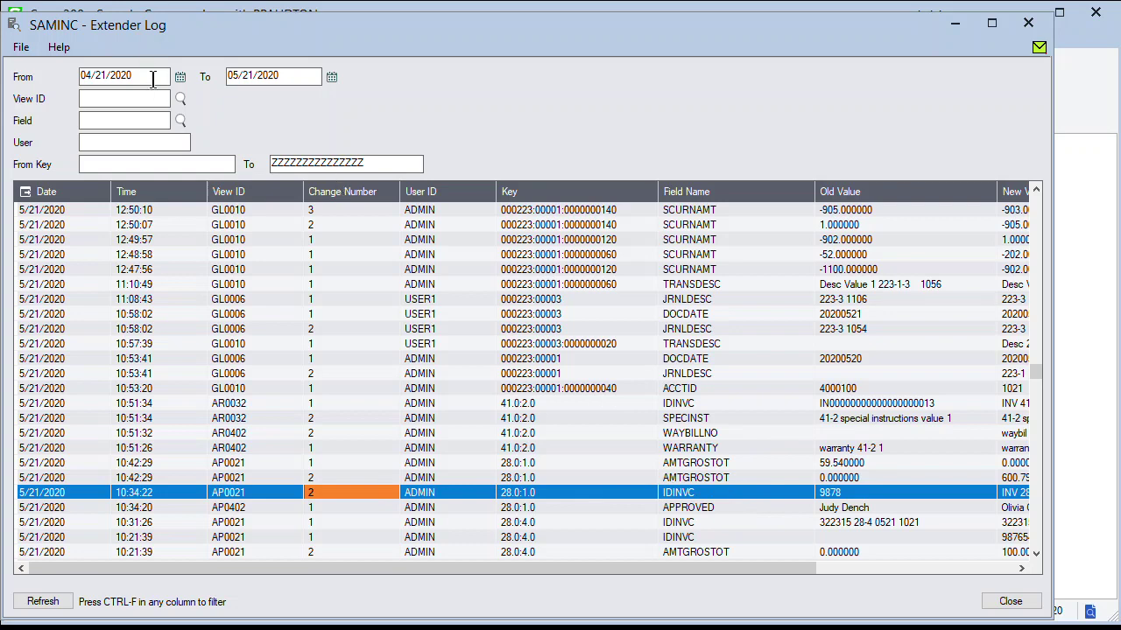
Filter the Extender Log to APPROVED field changes, review the 5/20/2020 entry, then close the log.
left_click(130, 121)
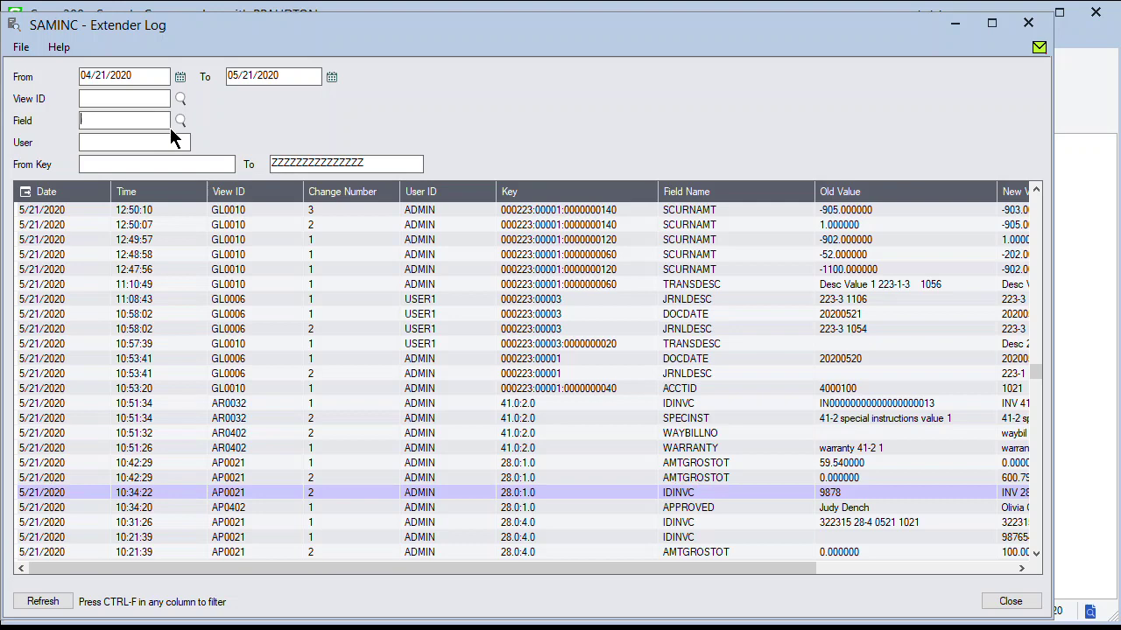
type("APPROVED")
key("Tab")
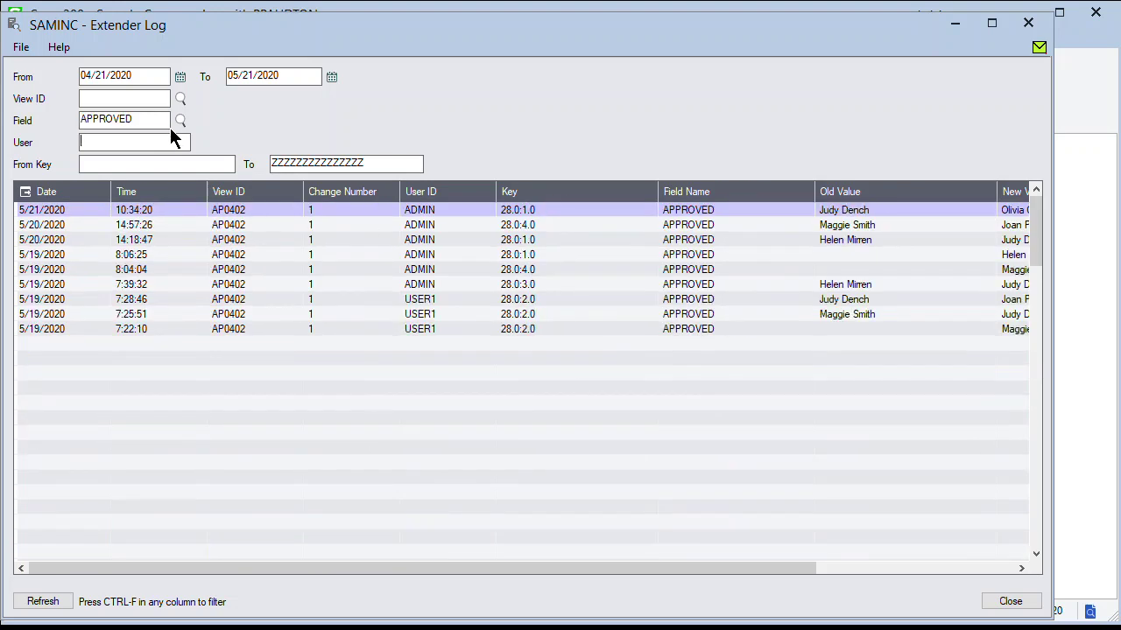
left_click_drag(148, 114, 43, 112)
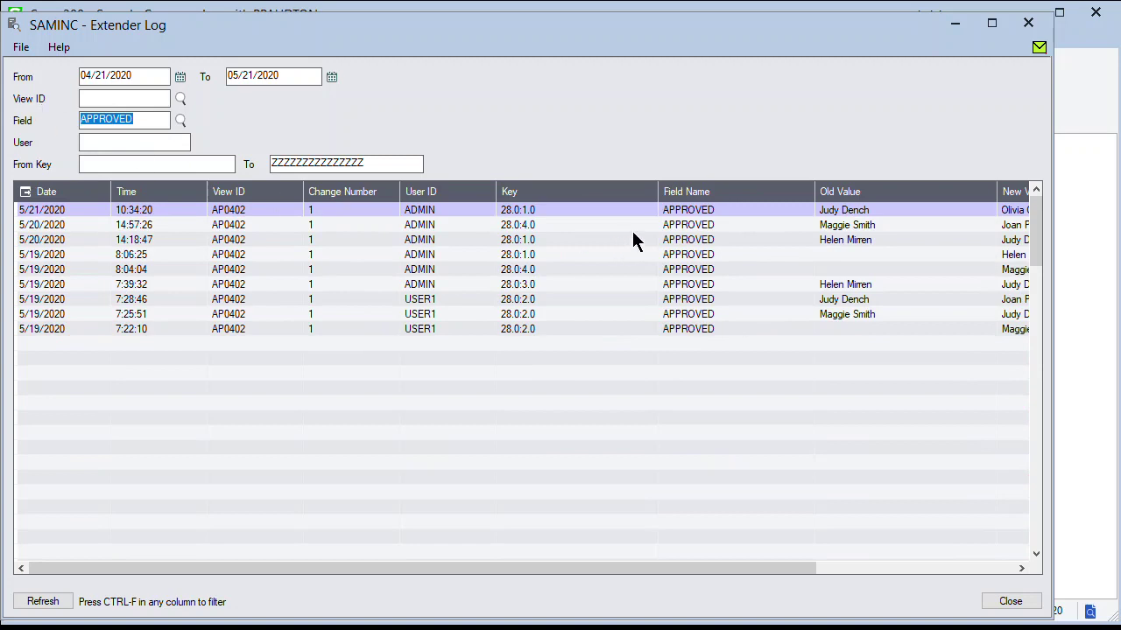
left_click(697, 224)
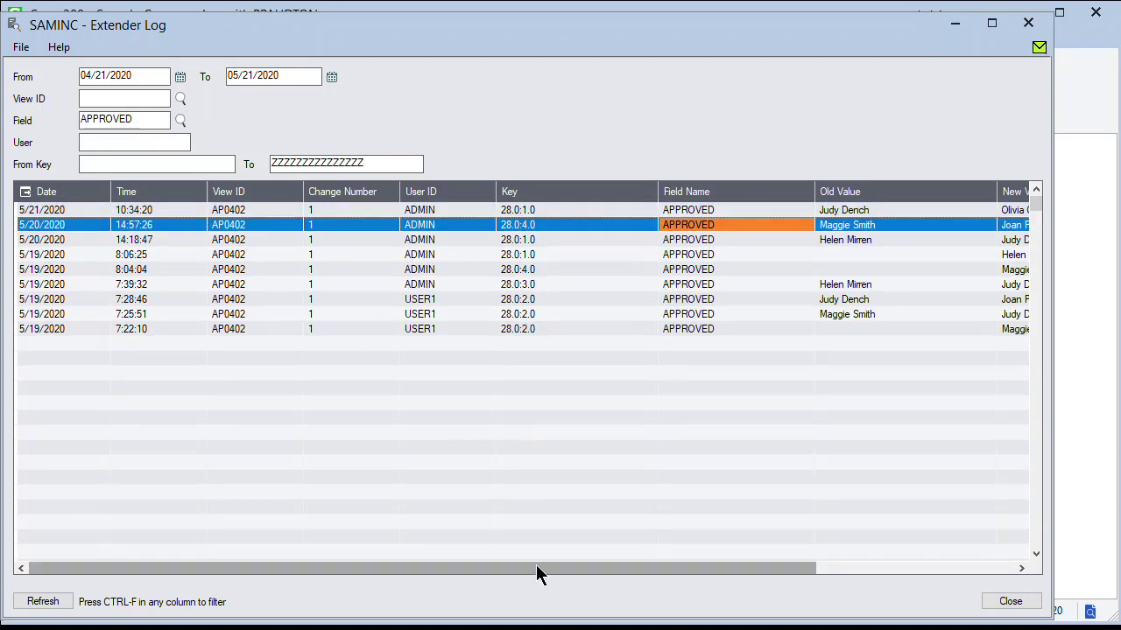
left_click_drag(536, 566, 268, 561)
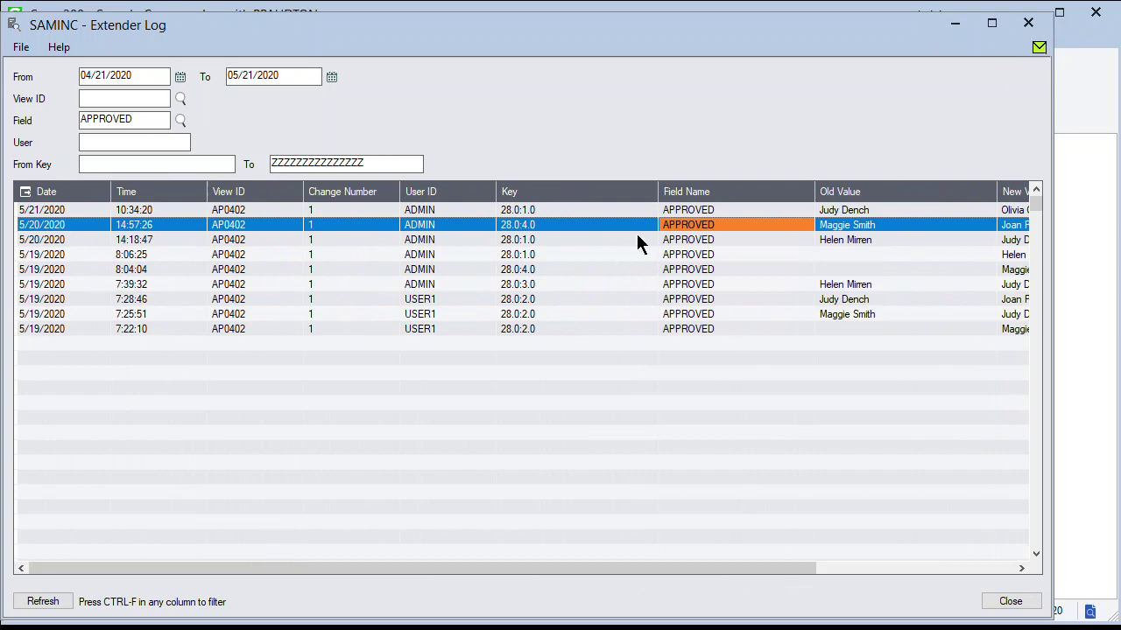
left_click(1028, 23)
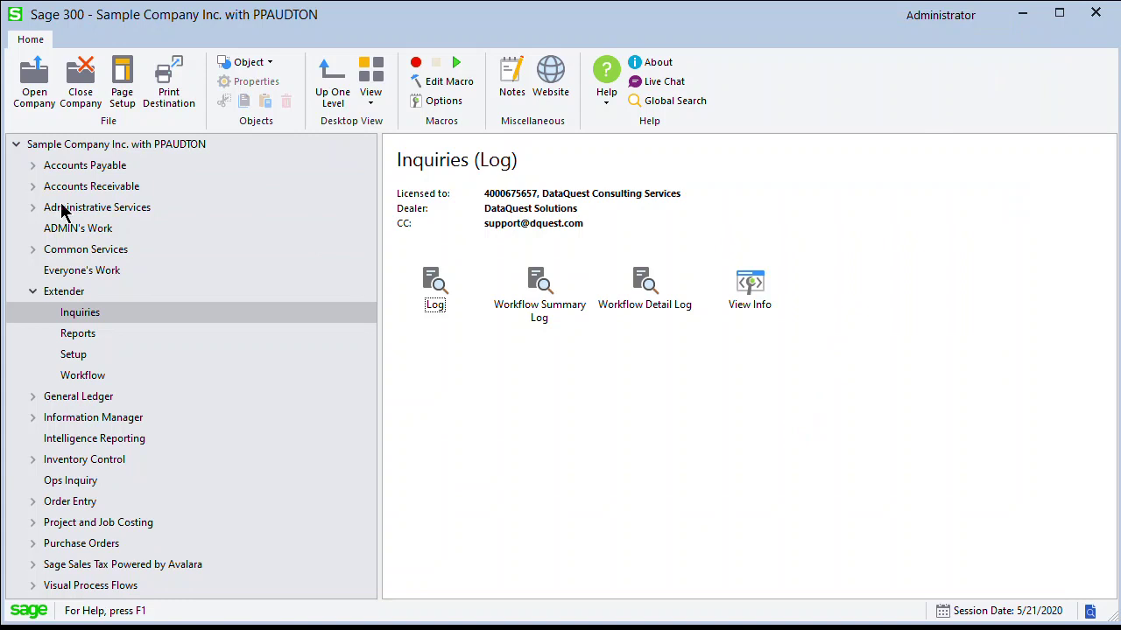
Open the A/P Invoice Batch List and open invoice batch 28 for editing.
left_click(98, 166)
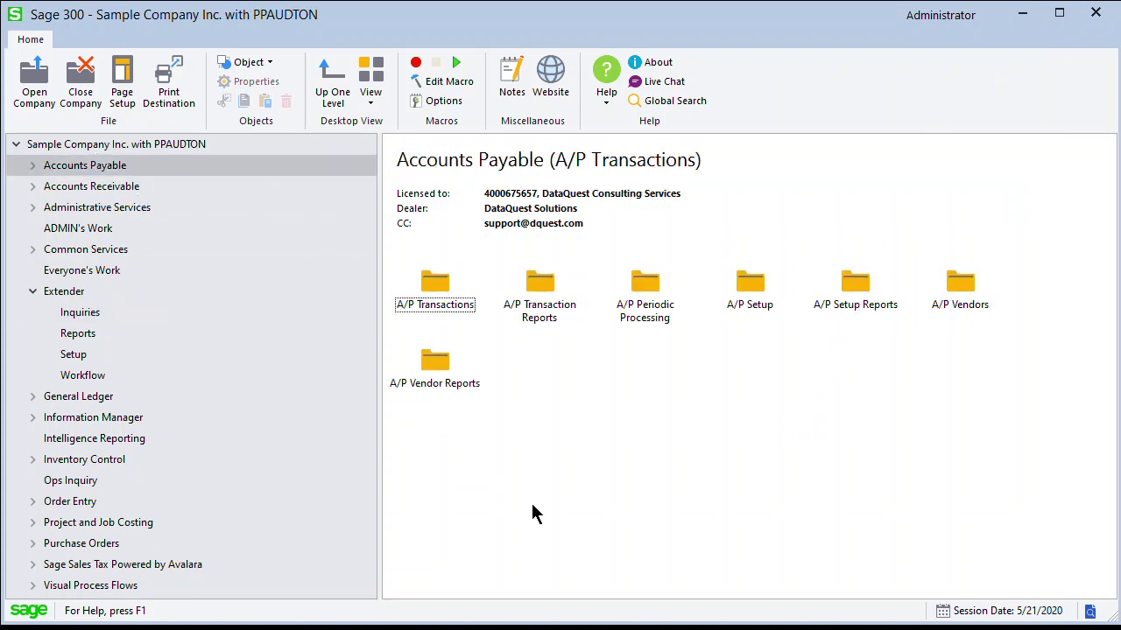
double_click(436, 293)
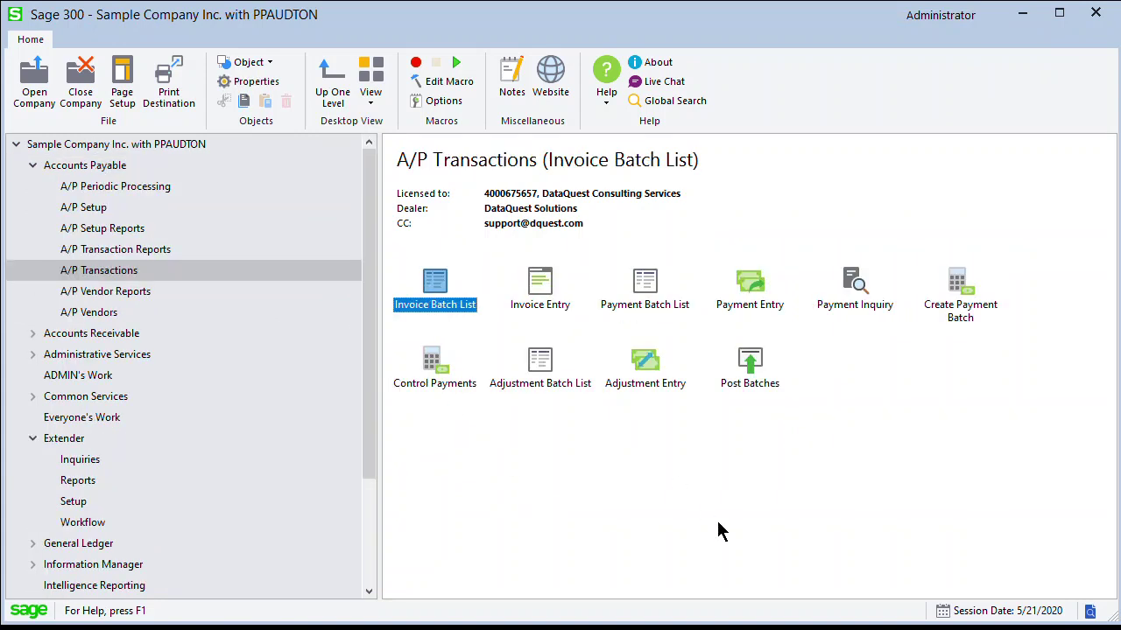
double_click(435, 296)
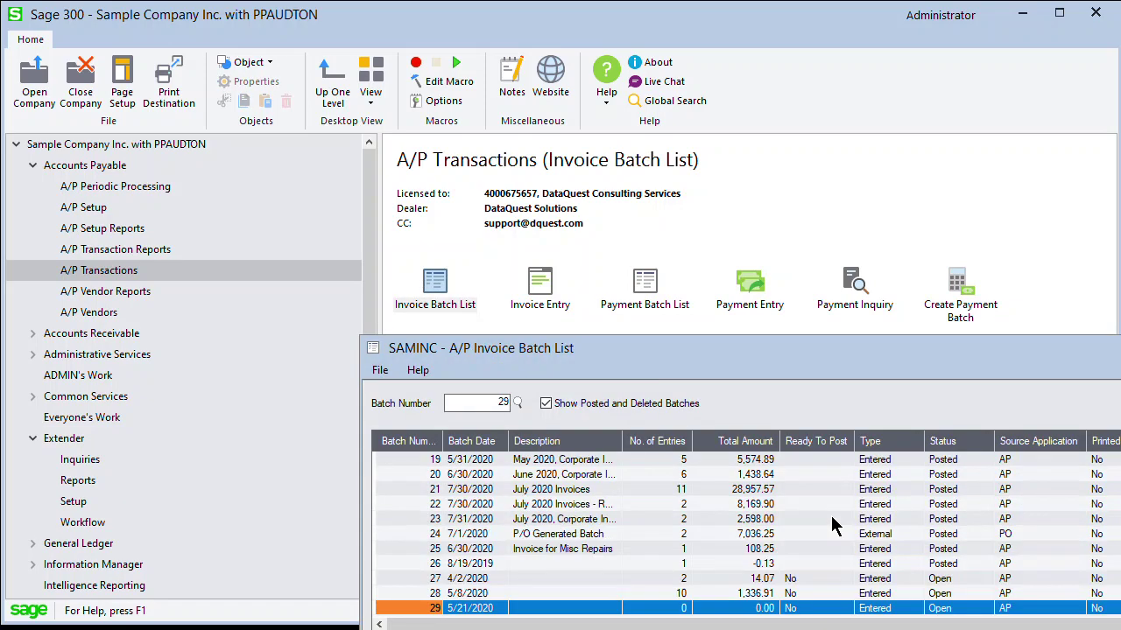
left_click_drag(732, 360, 428, 89)
left_click(383, 323)
left_click(92, 395)
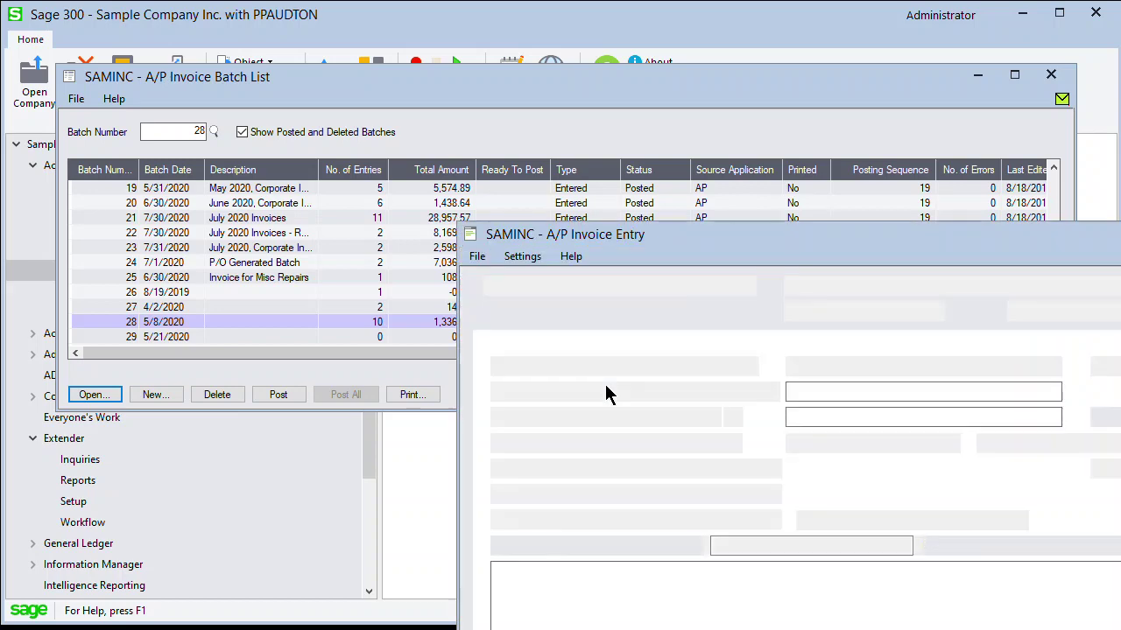
left_click_drag(836, 250, 477, 50)
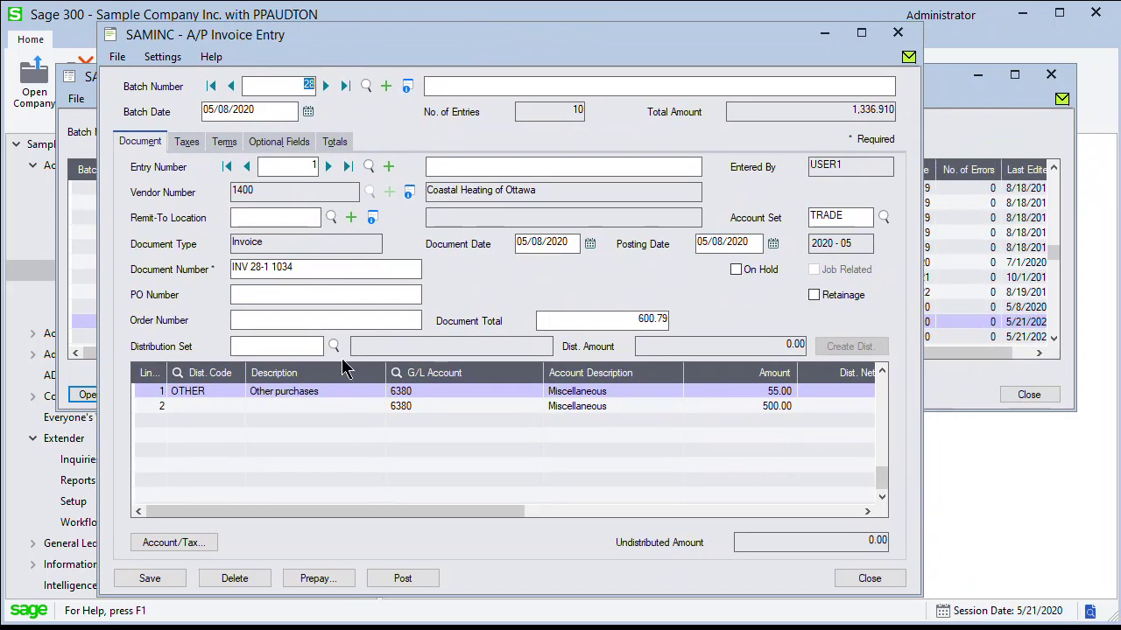
left_click(312, 270)
left_click_drag(532, 42, 470, 47)
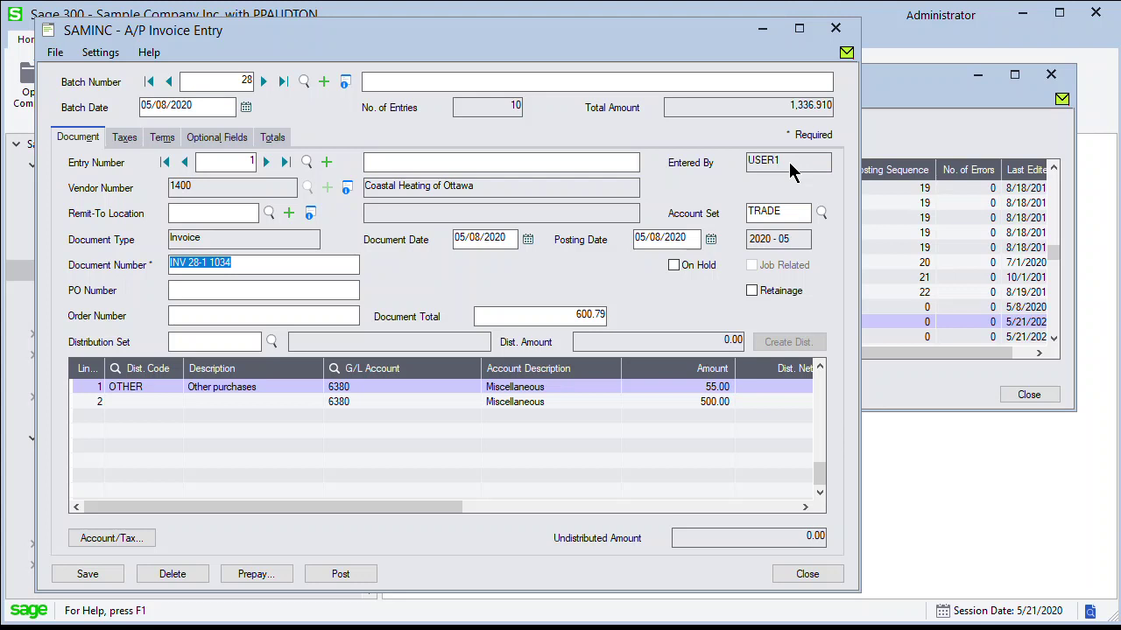
left_click(310, 263)
Change entry 1's document number to INV 28-1 0243.
key("BackSpace")
key("BackSpace")
key("BackSpace")
key("BackSpace")
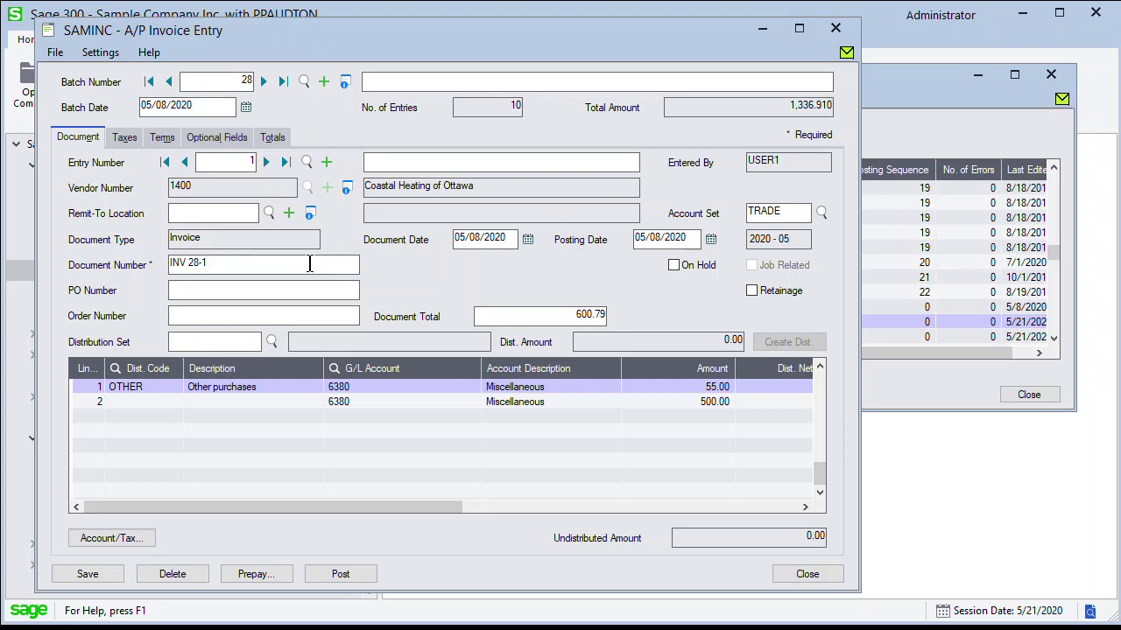
type("0243")
key("Tab")
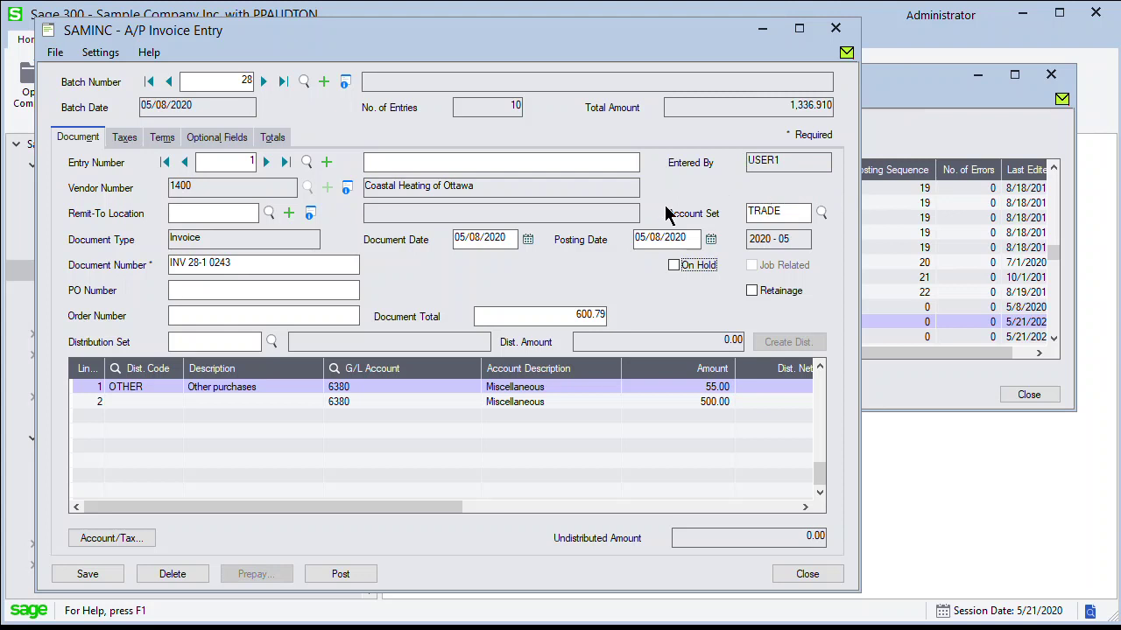
left_click(224, 284)
Replace the APPROVED optional field with a new approver's name and save entry 1.
left_click(233, 138)
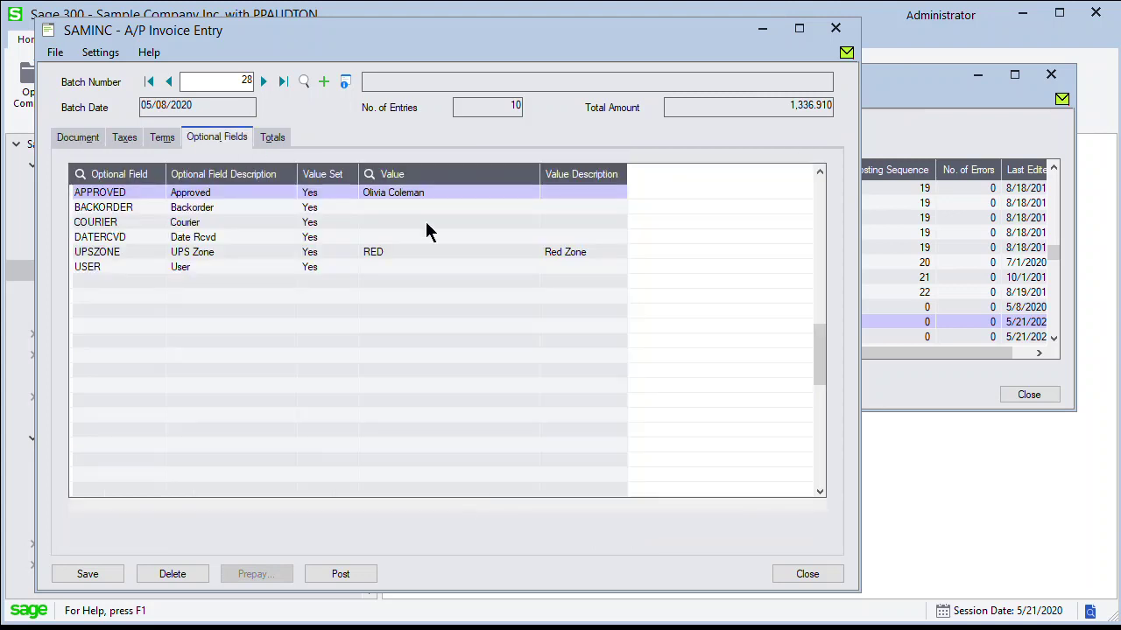
double_click(393, 190)
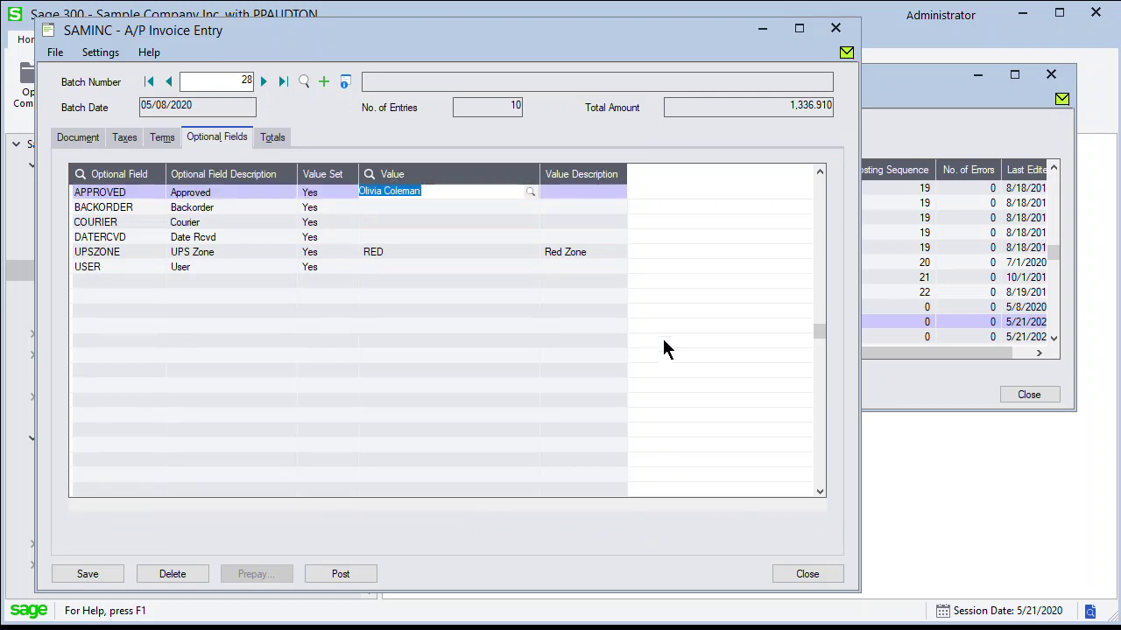
type("Judy Dench")
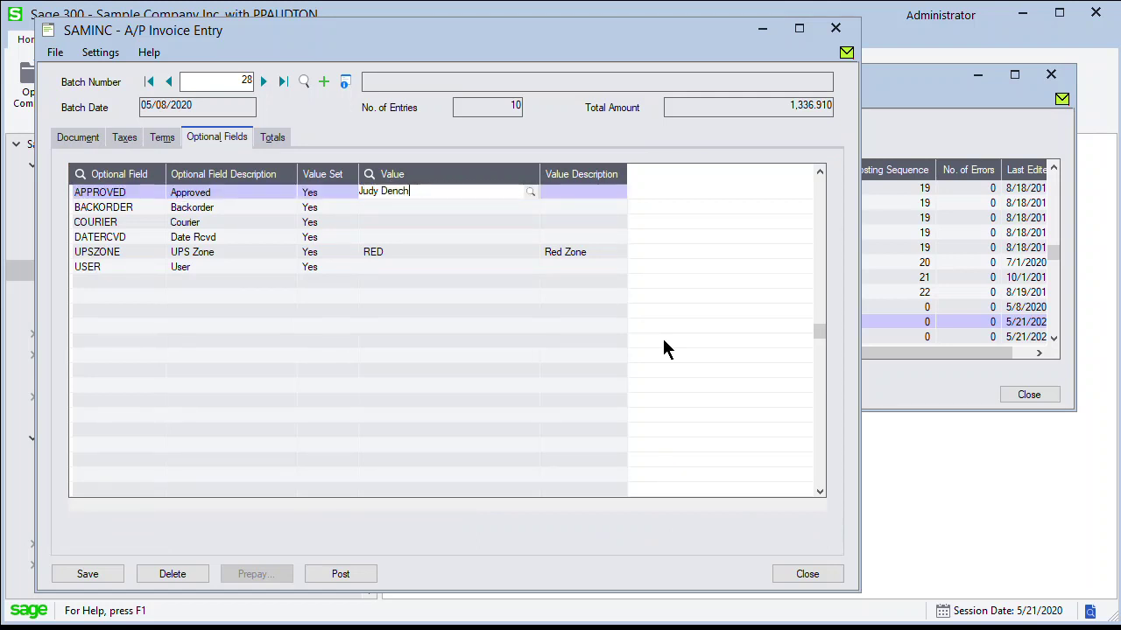
key("Return")
key("Down")
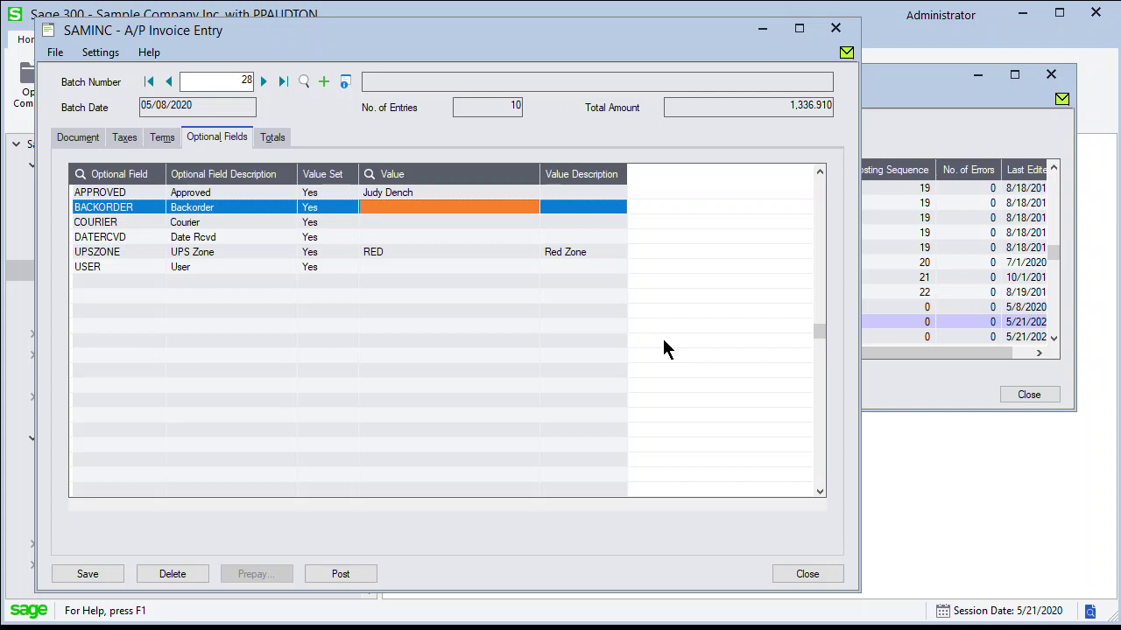
left_click(80, 140)
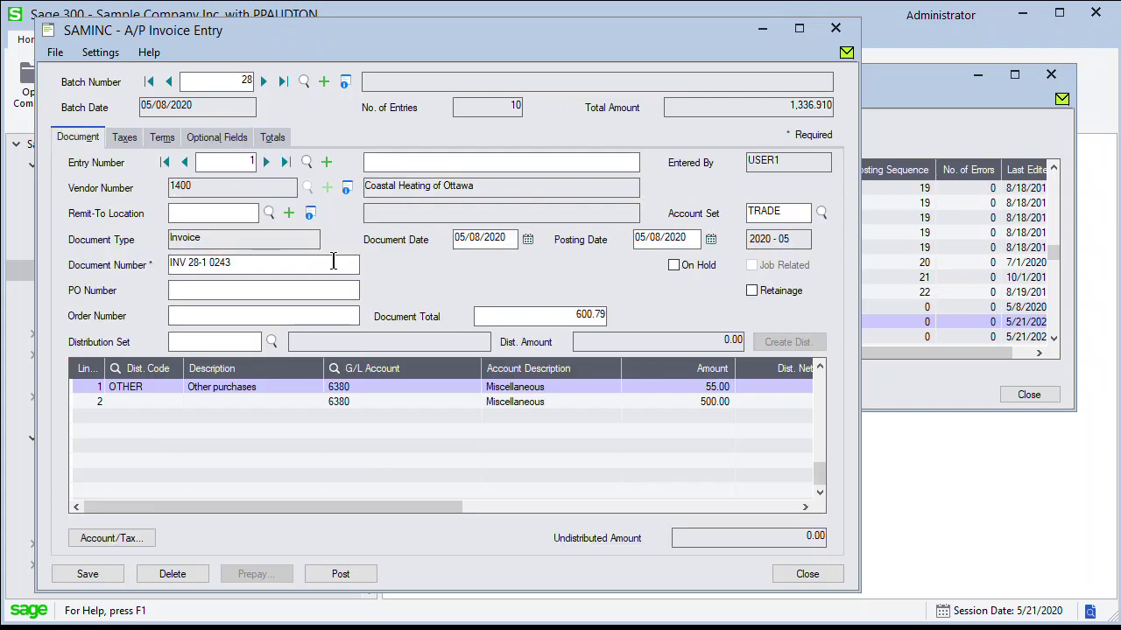
left_click(114, 574)
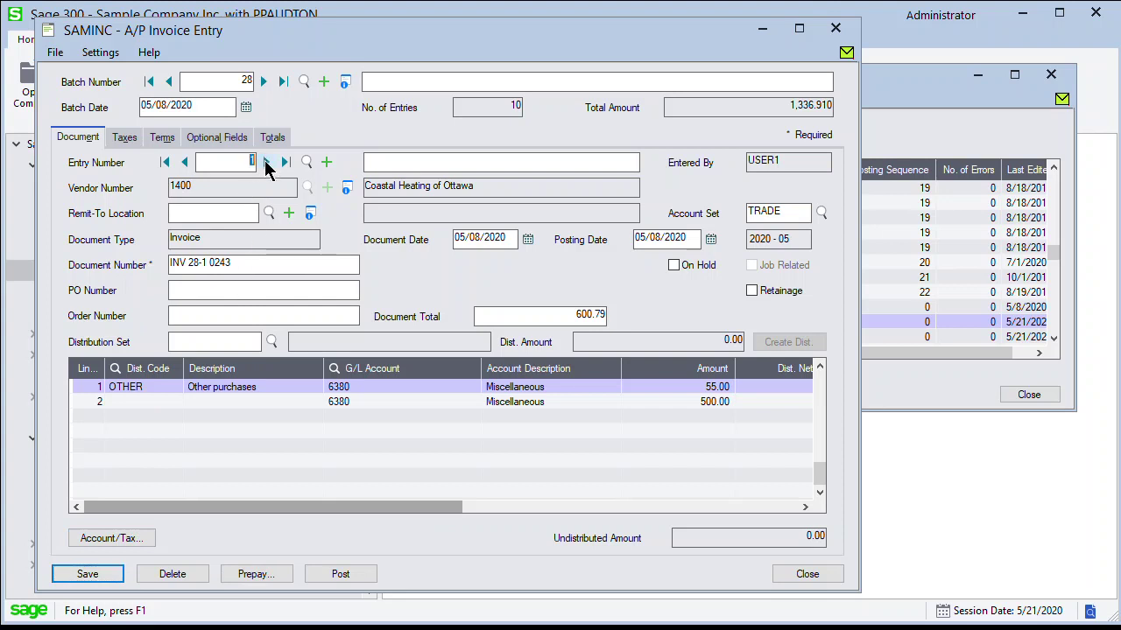
Edit entry 2's document number with 0243 and save it.
left_click(266, 162)
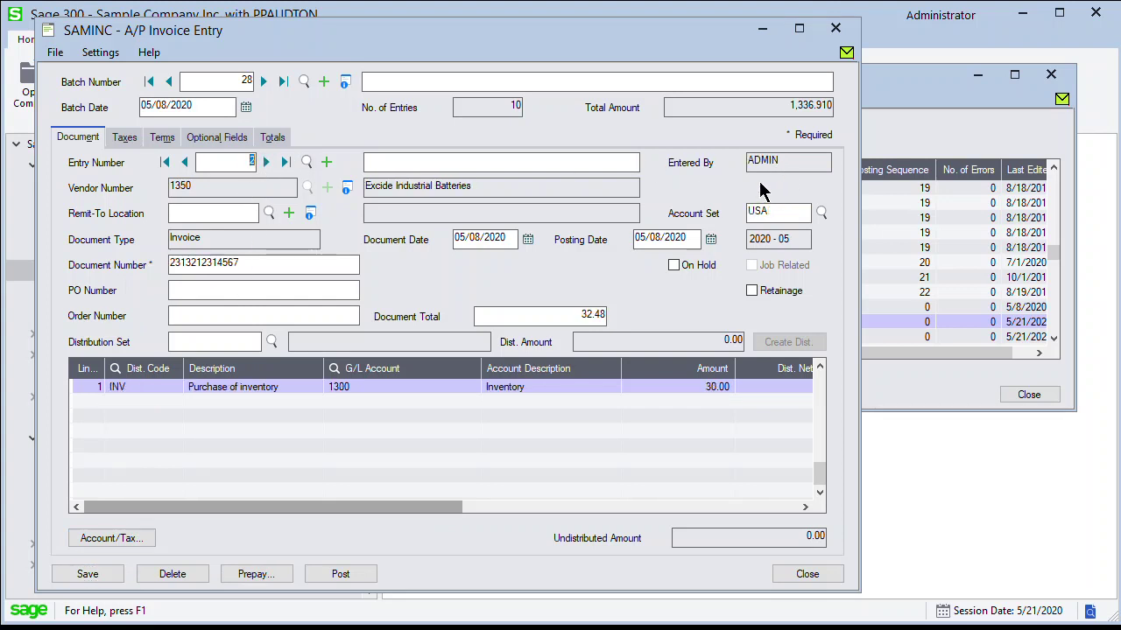
left_click(313, 265)
type("0243")
left_click(87, 573)
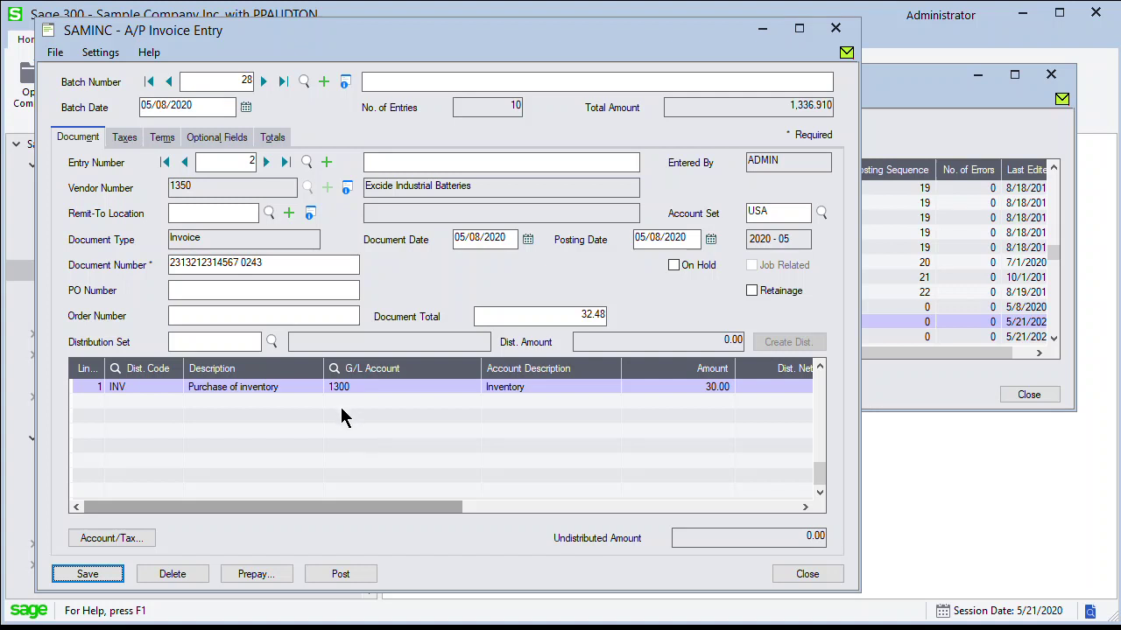
Page back to entry 1 and forward again to entry 2 of batch 28.
left_click(224, 82)
left_click(185, 162)
left_click(266, 162)
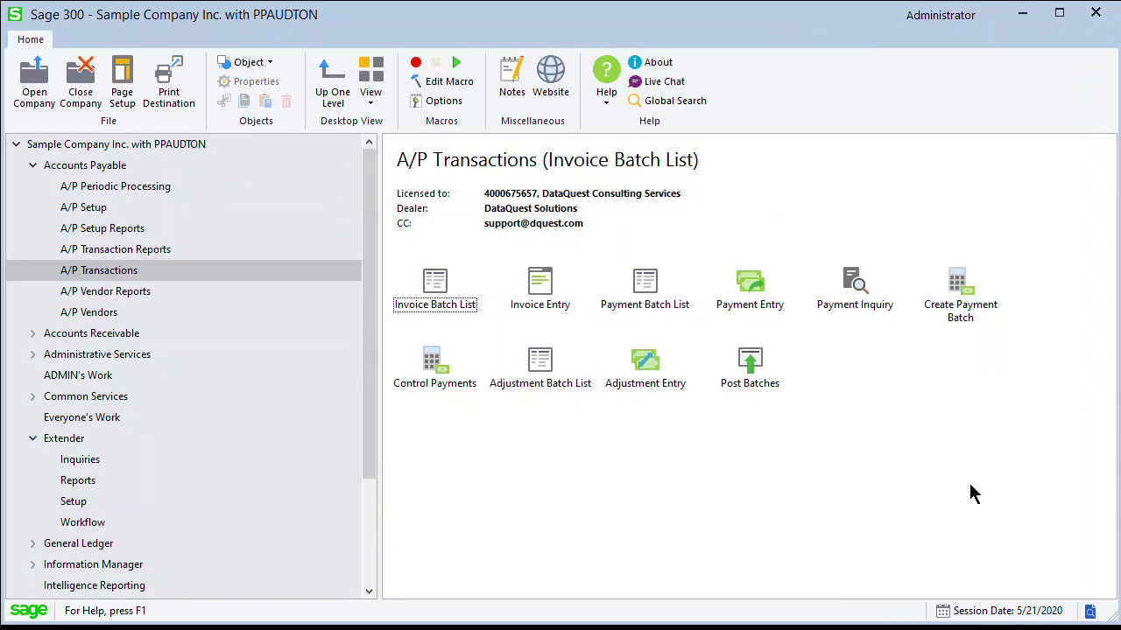
Open the Extender Log and review the APPROVED change's old and new values for key 28.0:1.0.
left_click(114, 460)
double_click(440, 284)
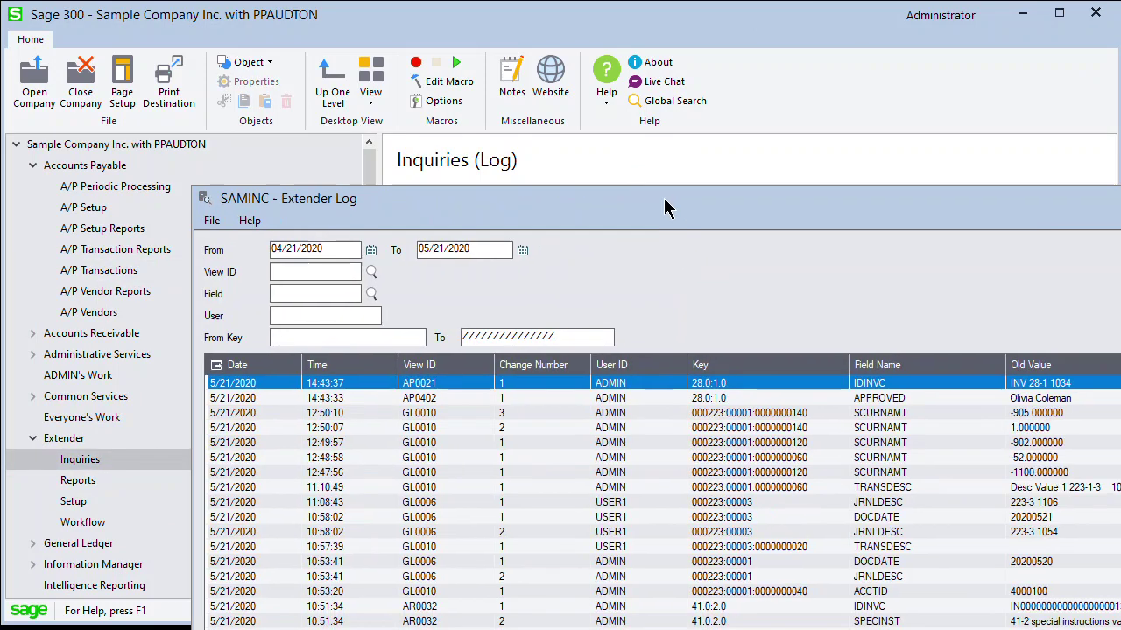
left_click_drag(592, 204, 472, 24)
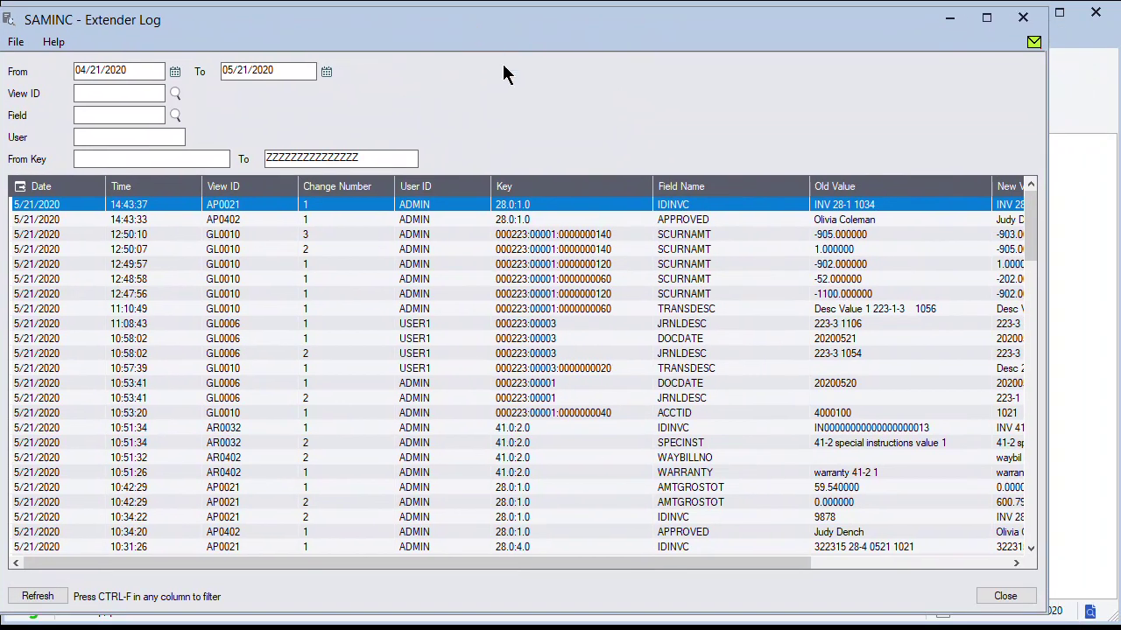
left_click(140, 226)
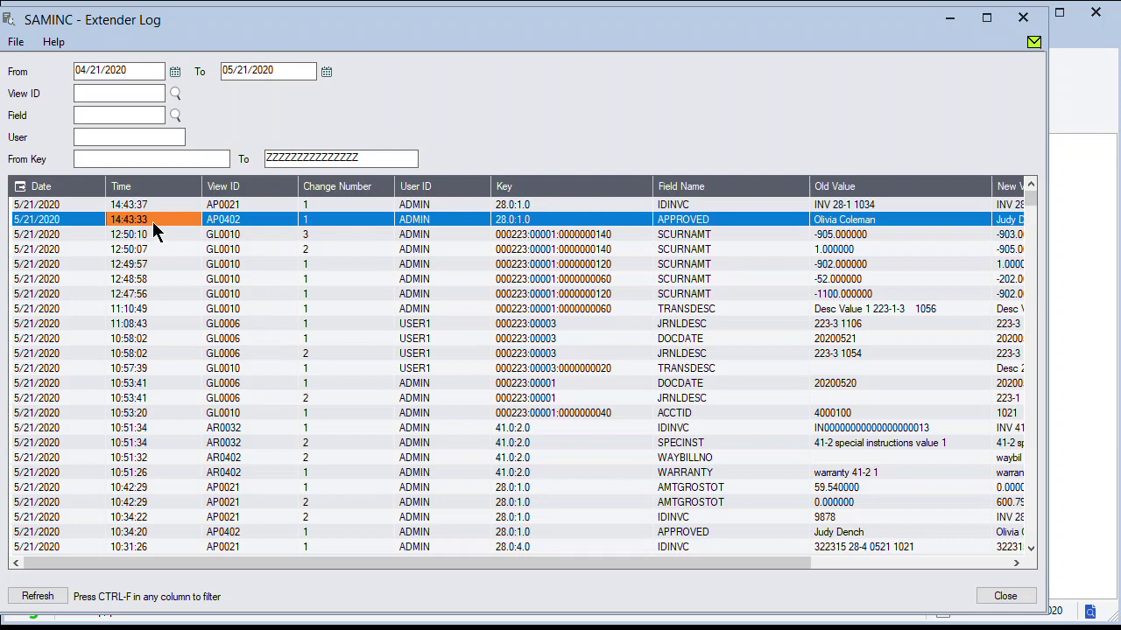
left_click(661, 224)
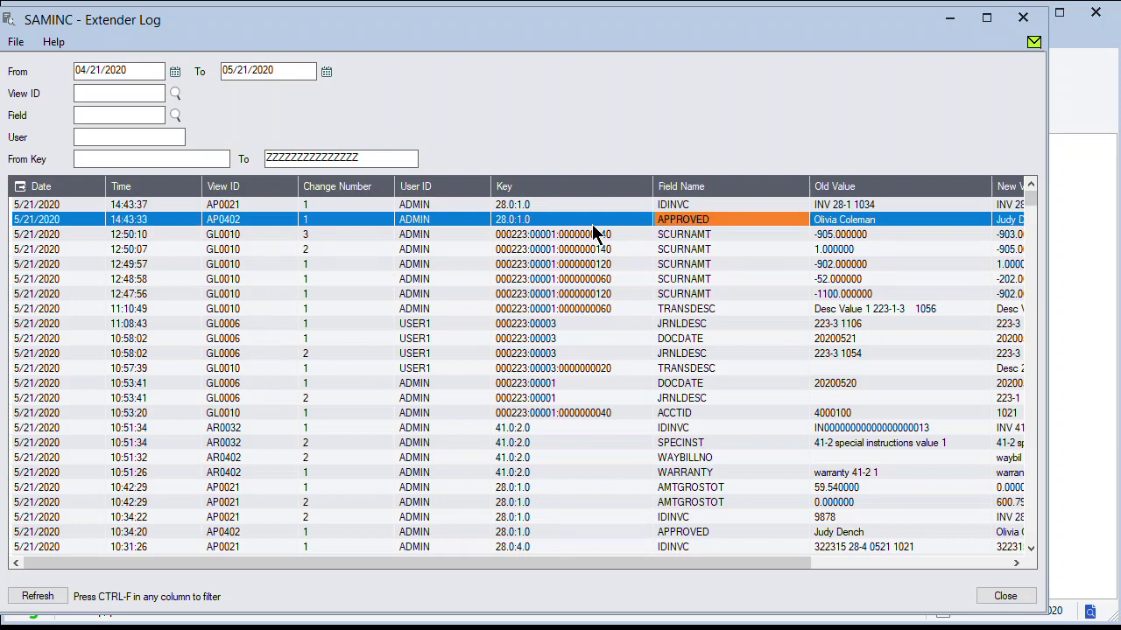
left_click(859, 225)
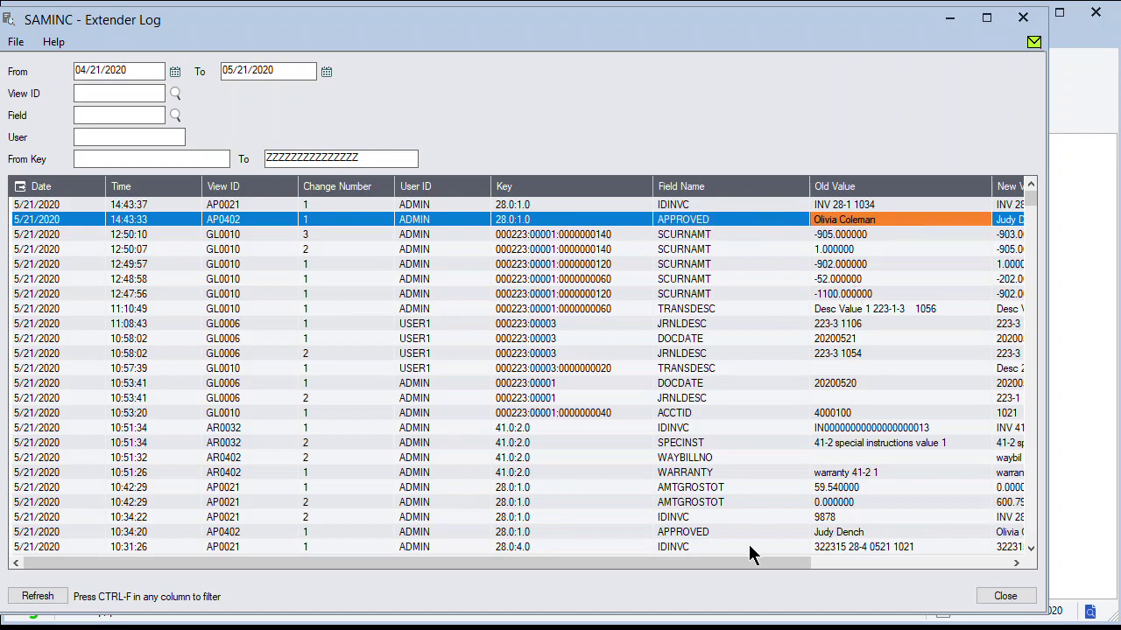
left_click_drag(1047, 516, 1117, 41)
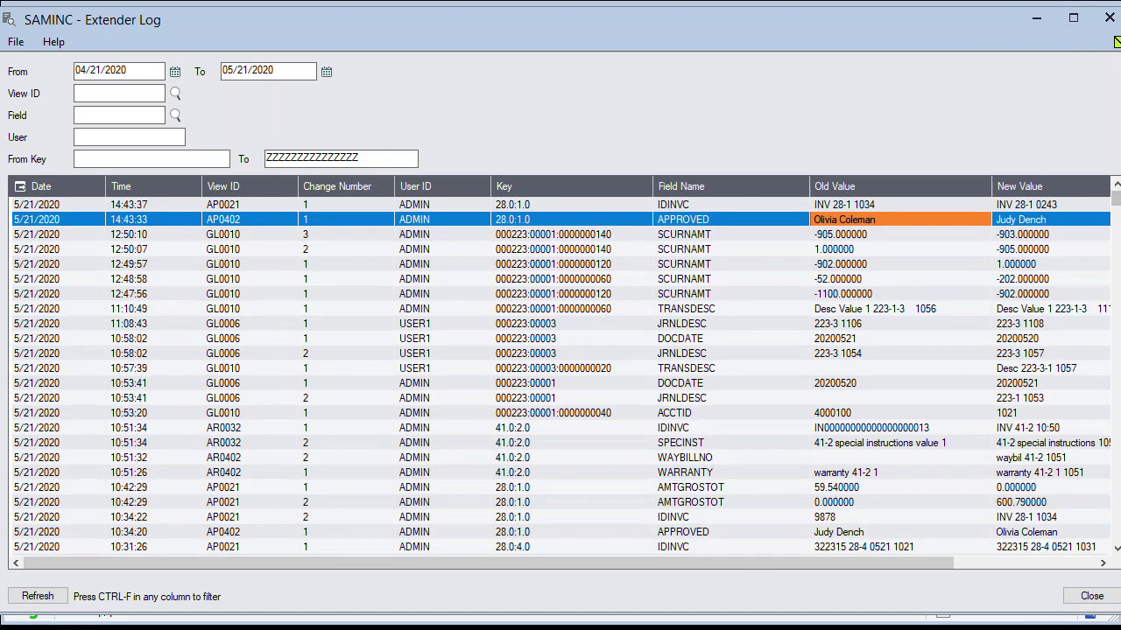
left_click(1045, 220)
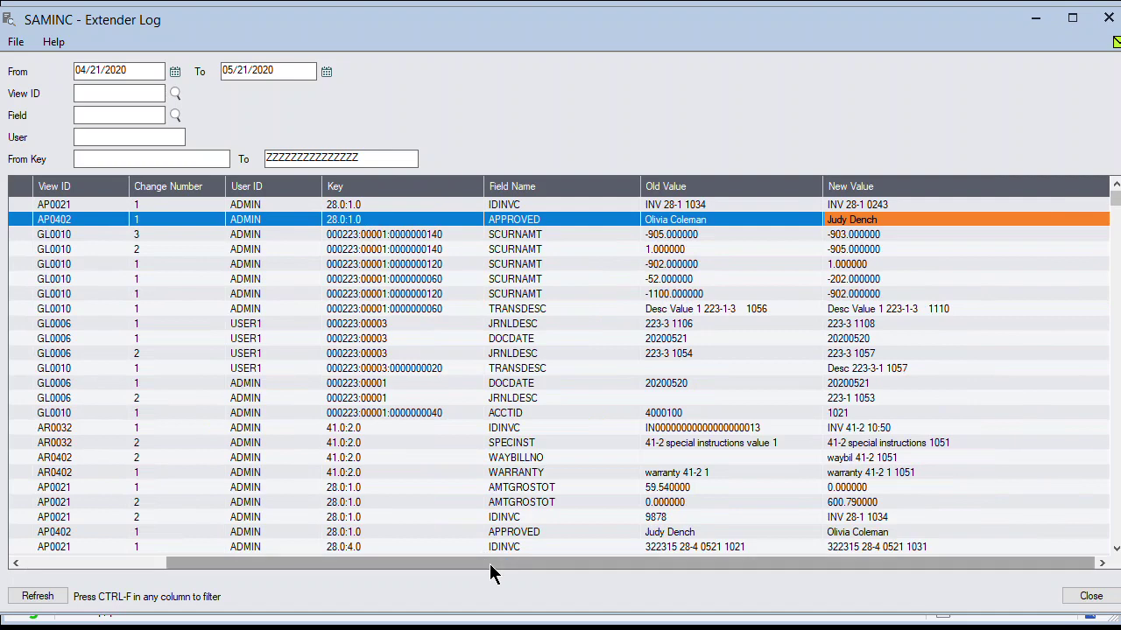
left_click_drag(490, 564, 340, 563)
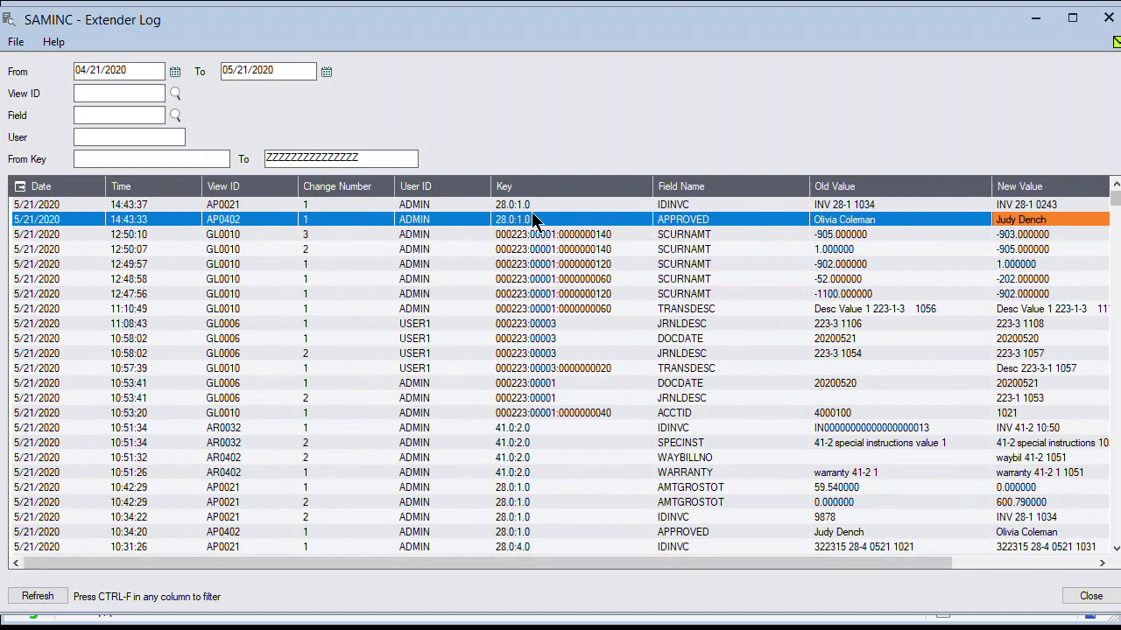
left_click(500, 222)
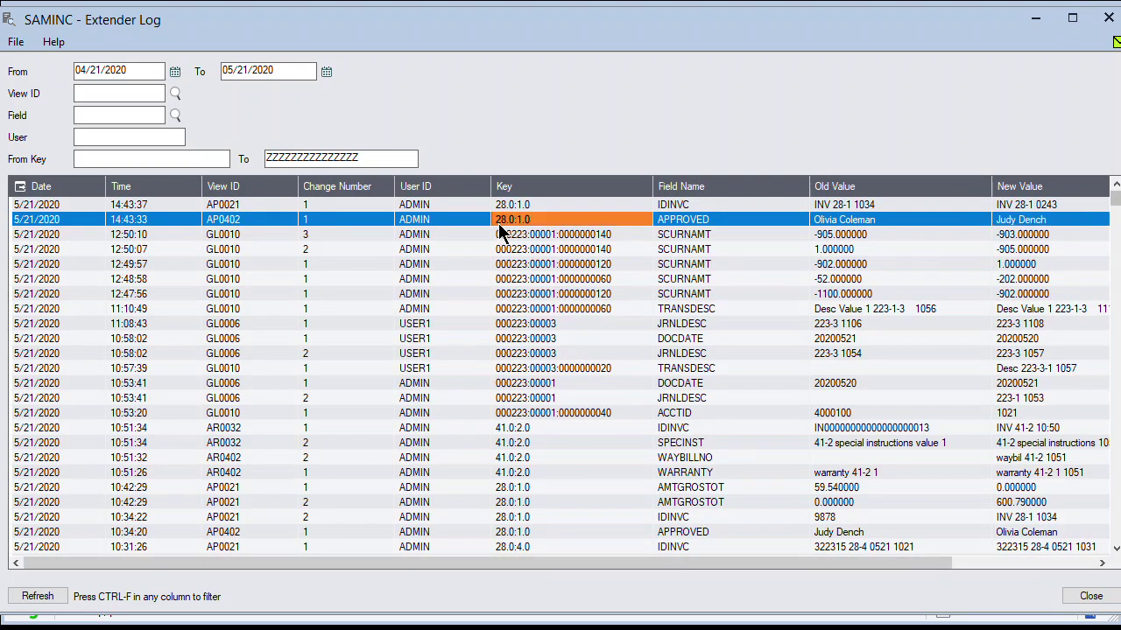
Review the IDINVC change from INV 28-1 1034 to INV 28-1 0243, then close the log.
left_click(513, 206)
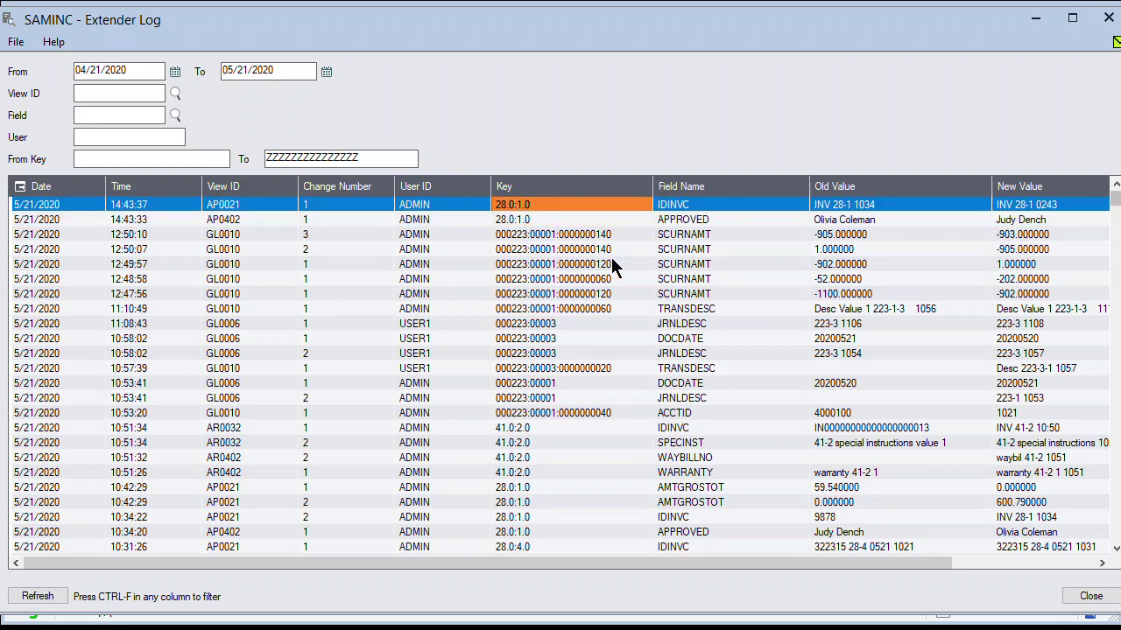
left_click(750, 205)
left_click(883, 209)
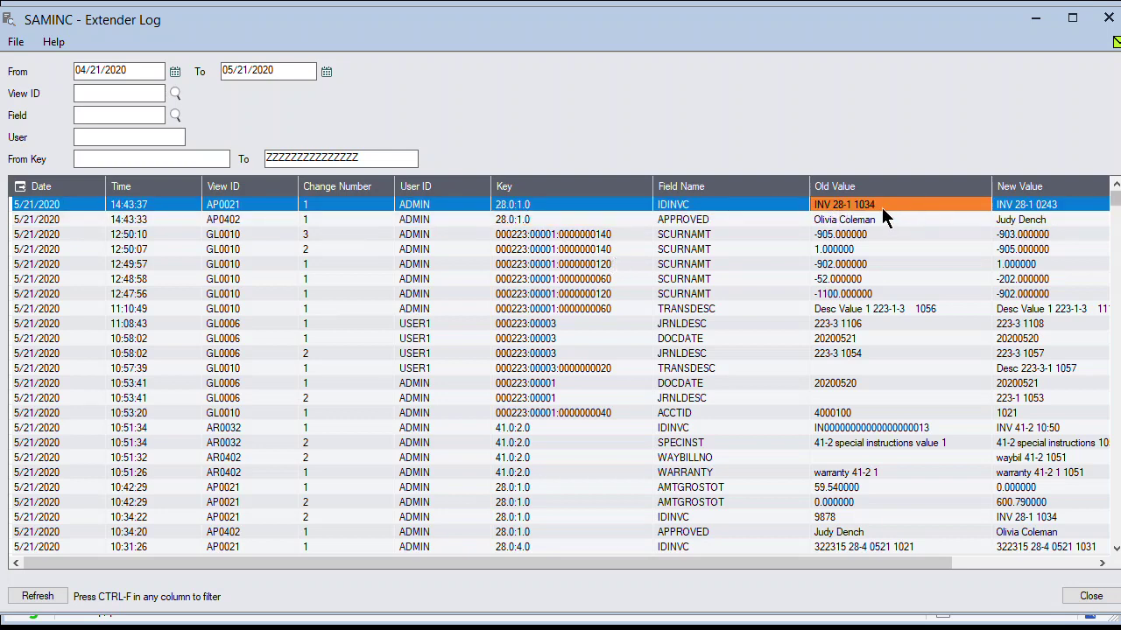
left_click(1020, 210)
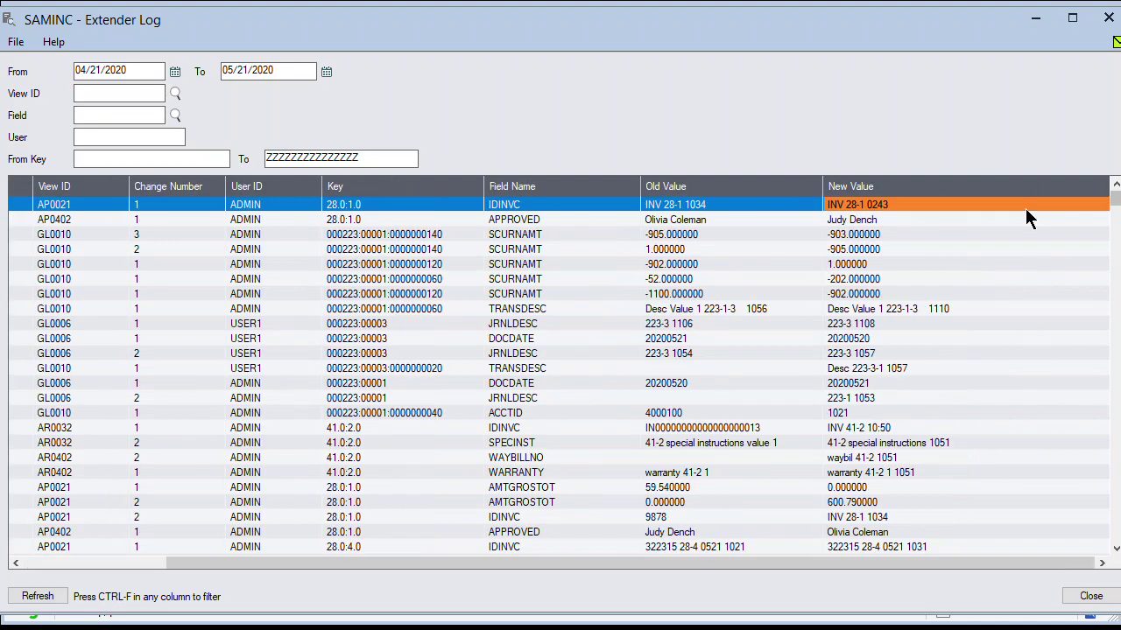
left_click_drag(575, 564, 432, 565)
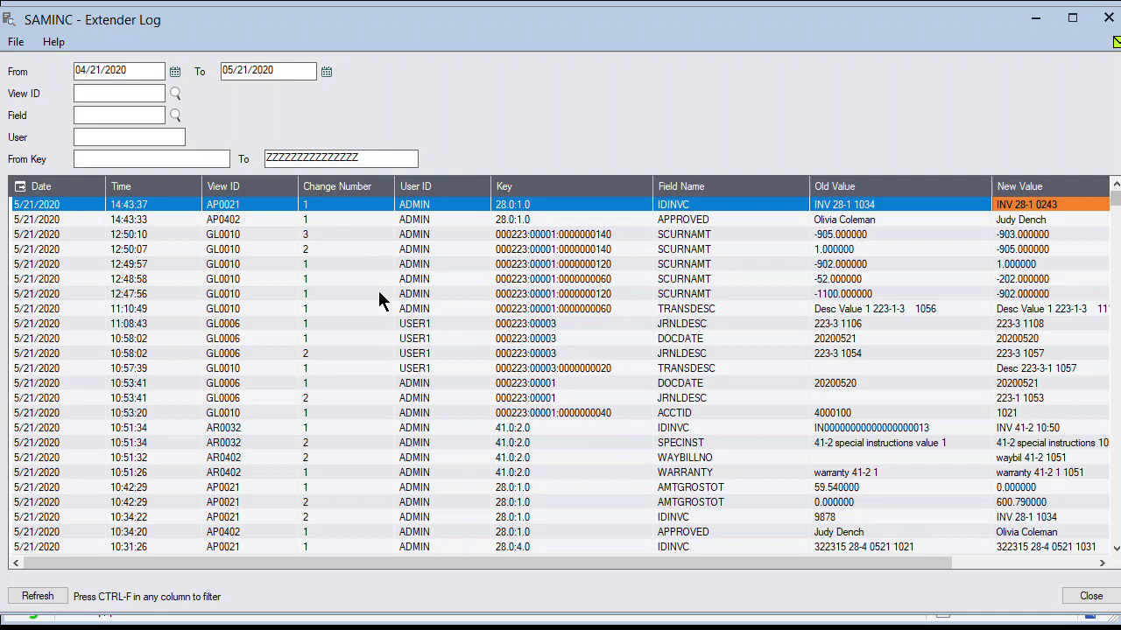
left_click(1091, 597)
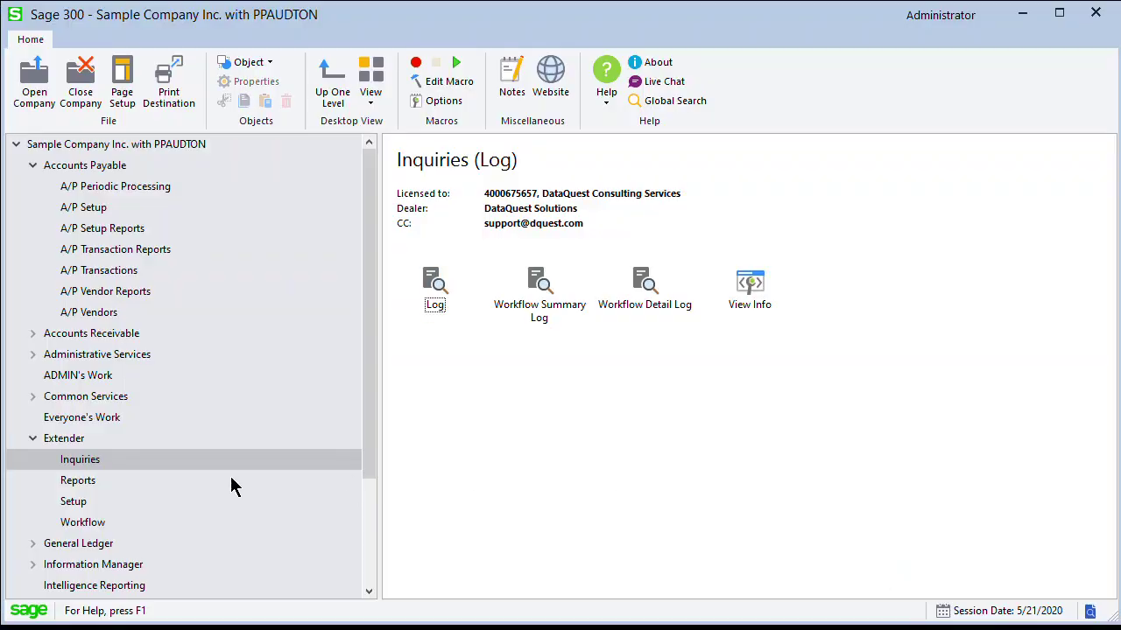
left_click(373, 554)
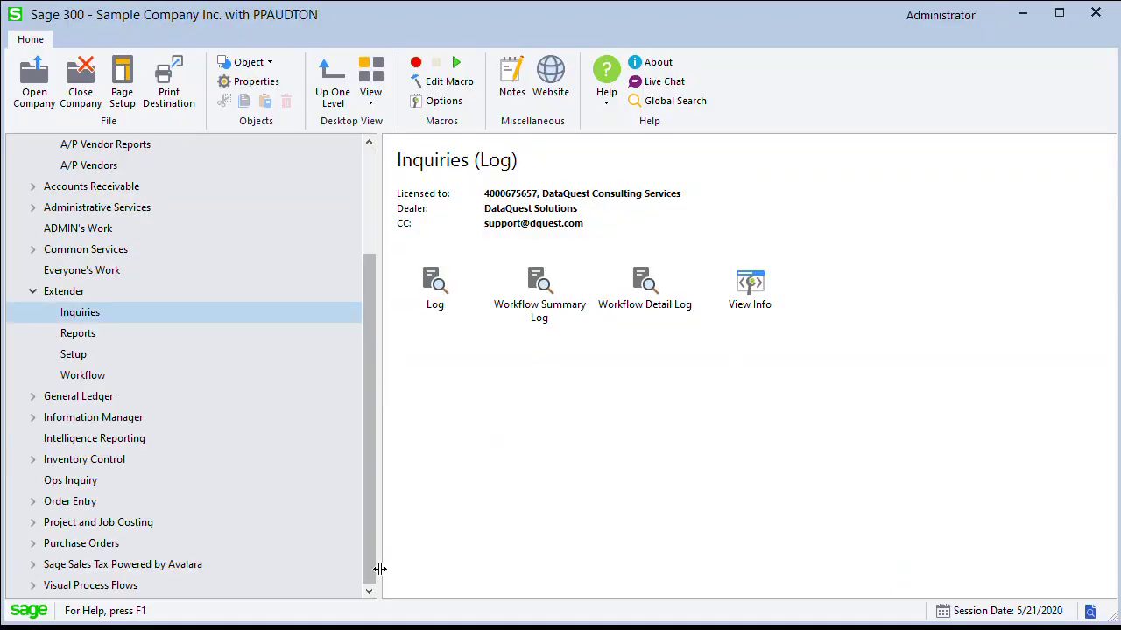
Open the G/L Batch List from General Ledger > G/L Transactions.
left_click(98, 399)
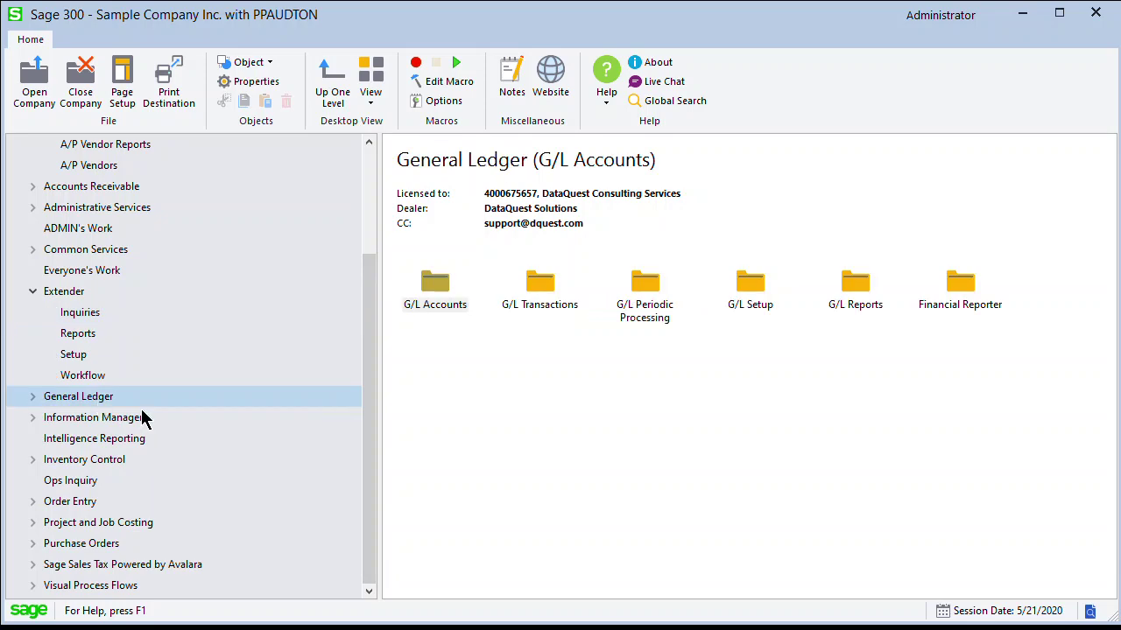
double_click(555, 296)
double_click(434, 293)
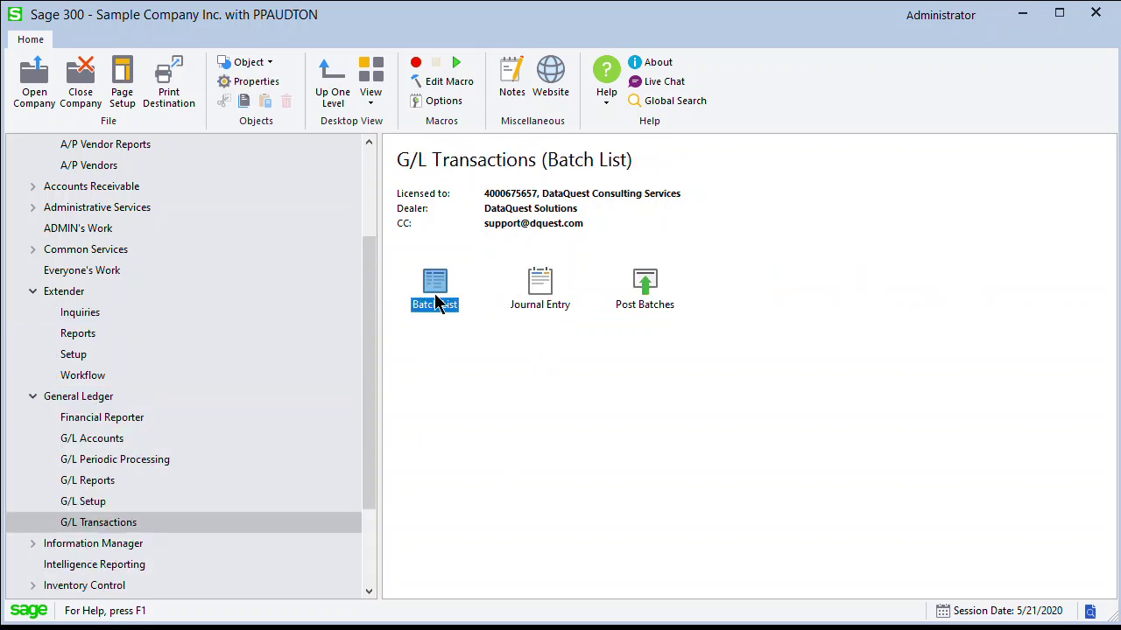
left_click(576, 389)
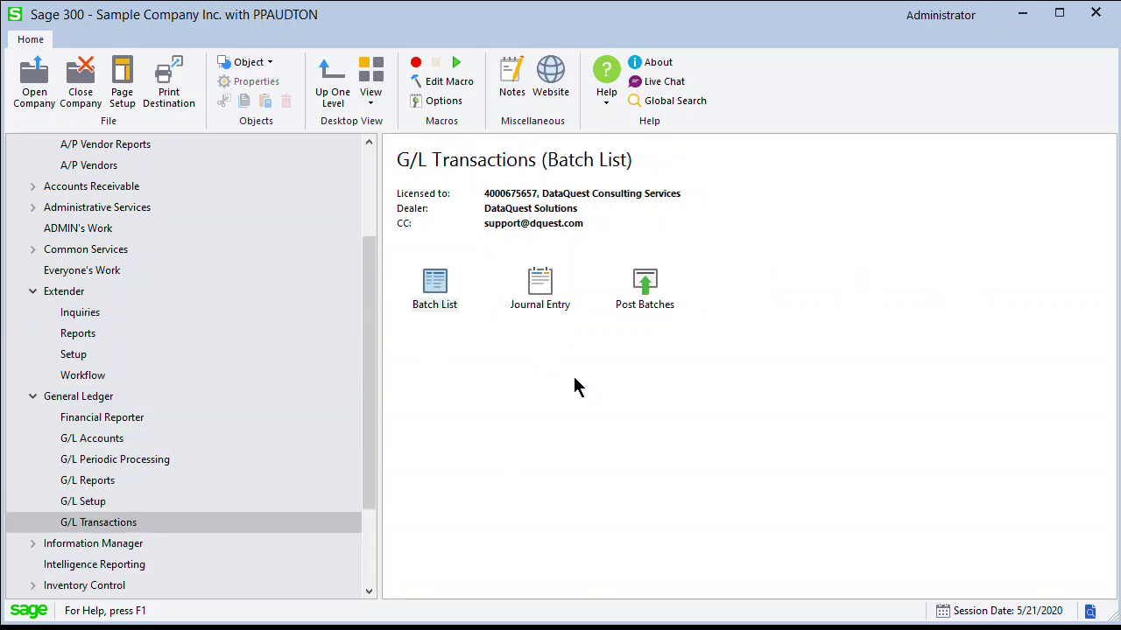
double_click(457, 299)
left_click_drag(658, 281, 361, 53)
Open batch 000223 in G/L Journal Entry, showing GL-JE entry 1.
left_click(262, 451)
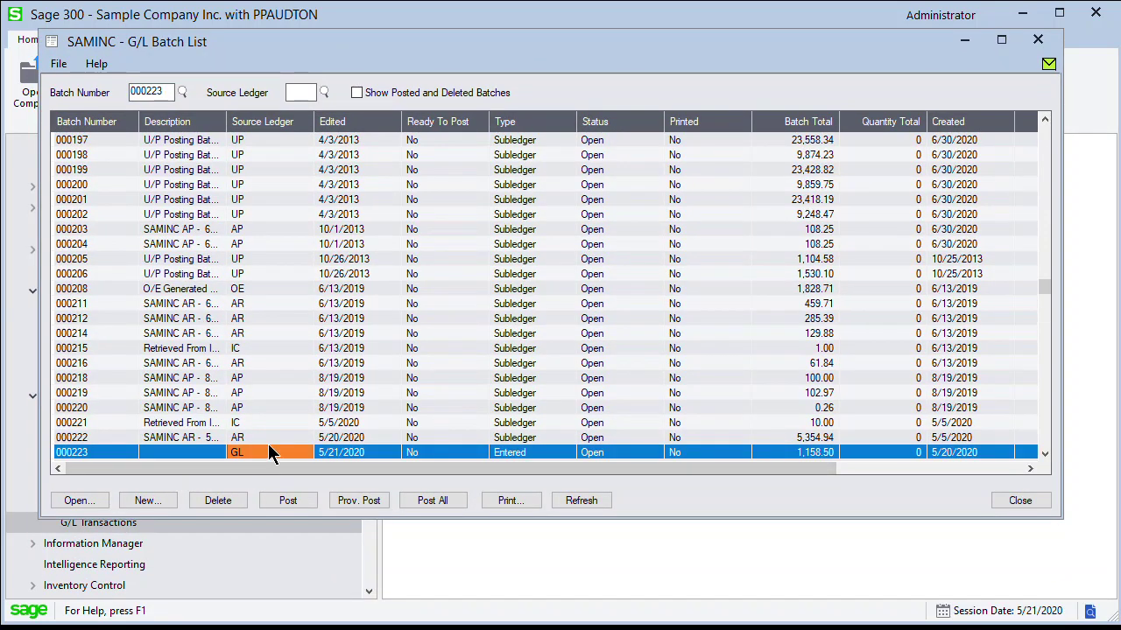
left_click(82, 505)
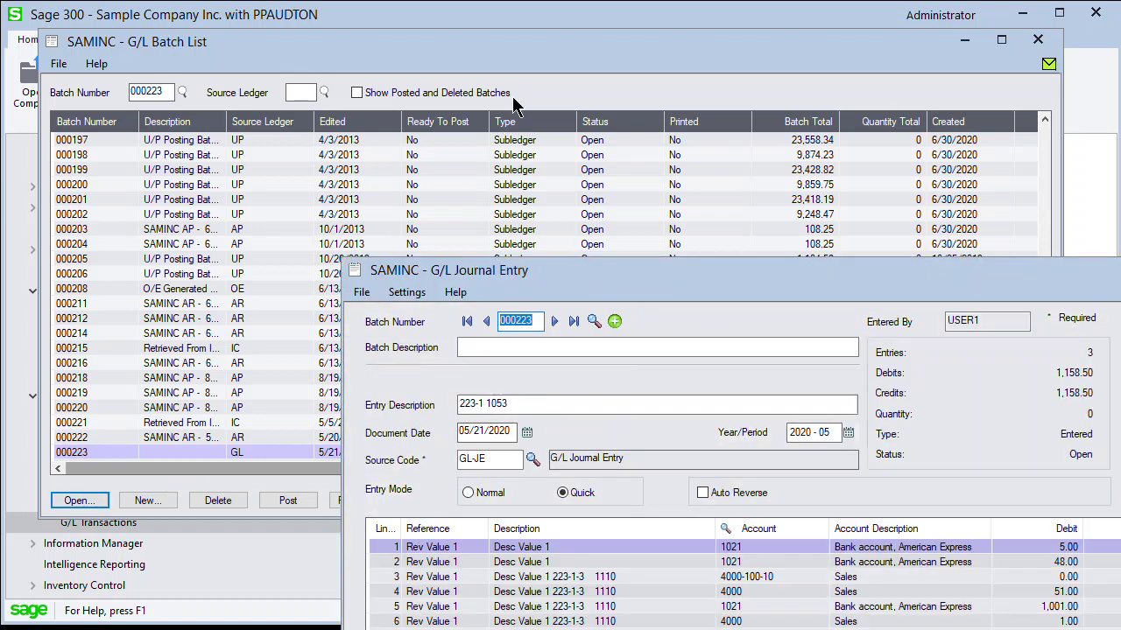
left_click_drag(608, 271, 289, 51)
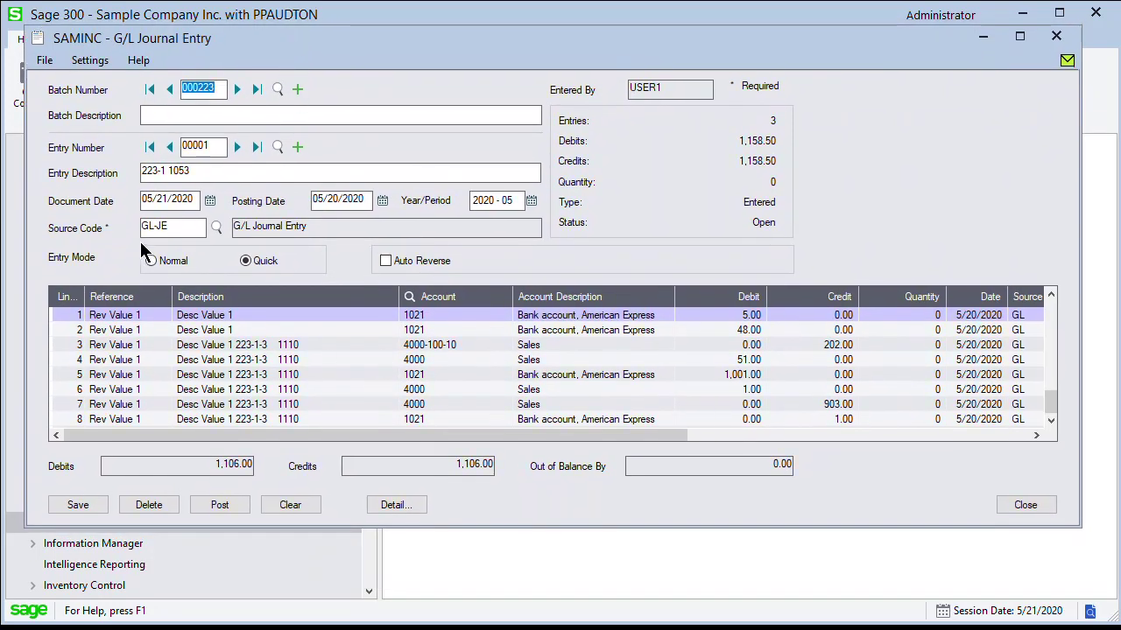
left_click(168, 227)
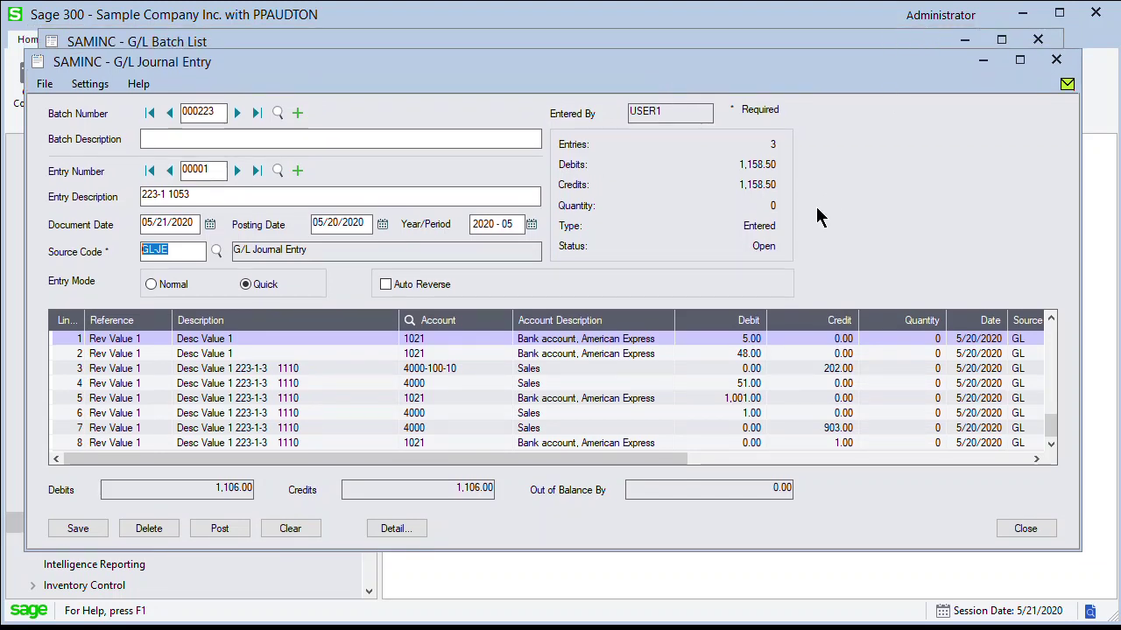
Change journal line 7's account from 4000 to 1021.
left_click(442, 432)
left_click(442, 432)
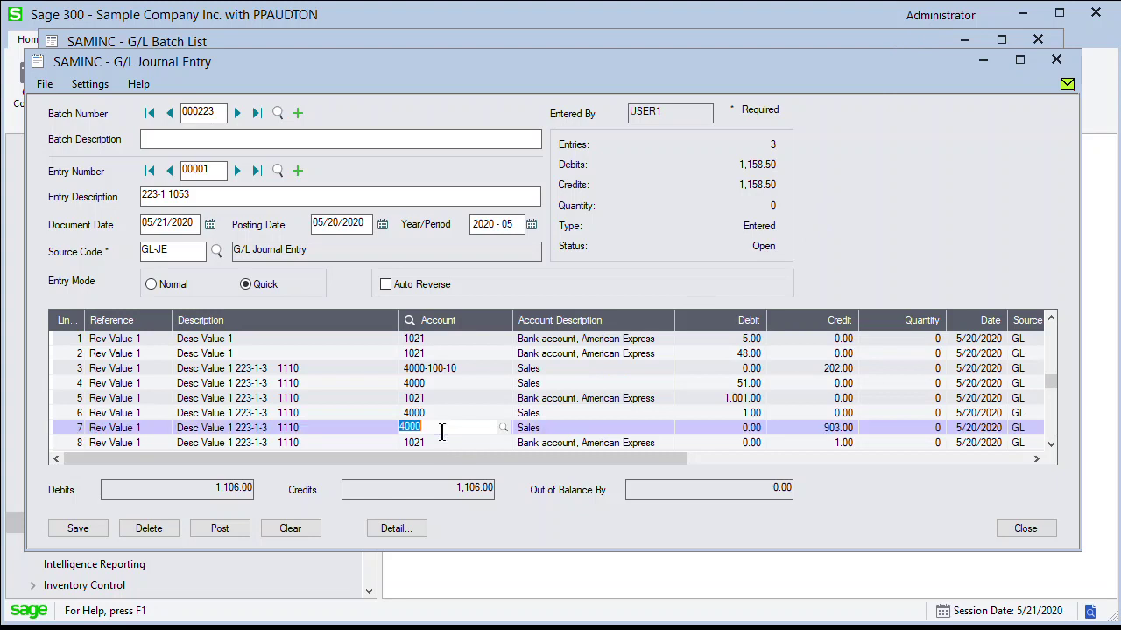
key("BackSpace")
type("1021")
key("Return")
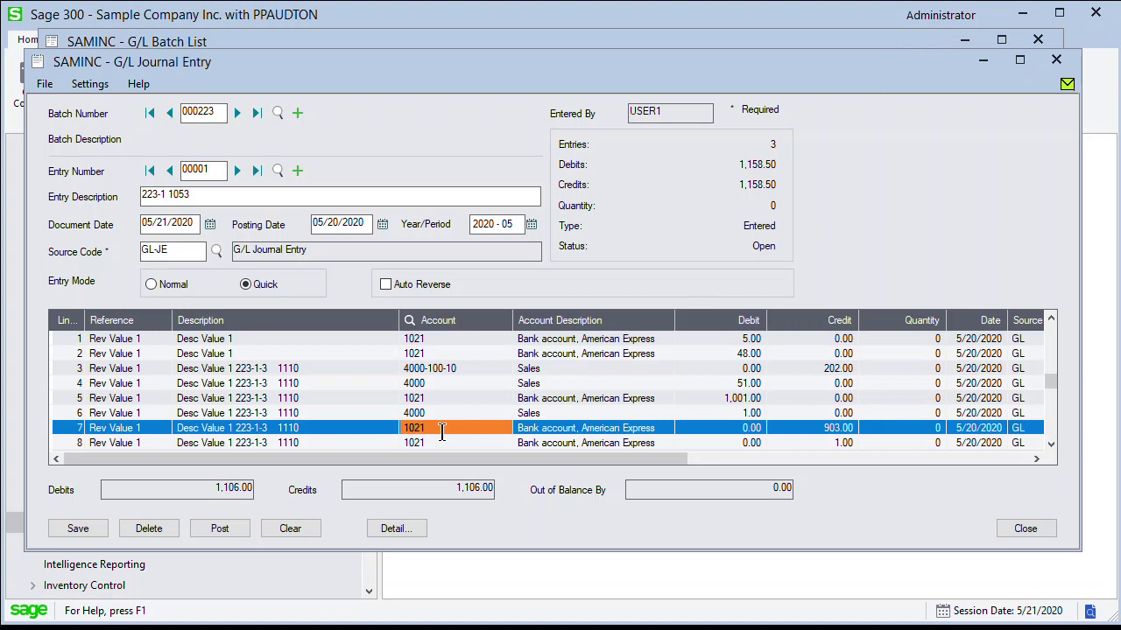
left_click(444, 442)
key("Tab")
key("Tab")
key("Tab")
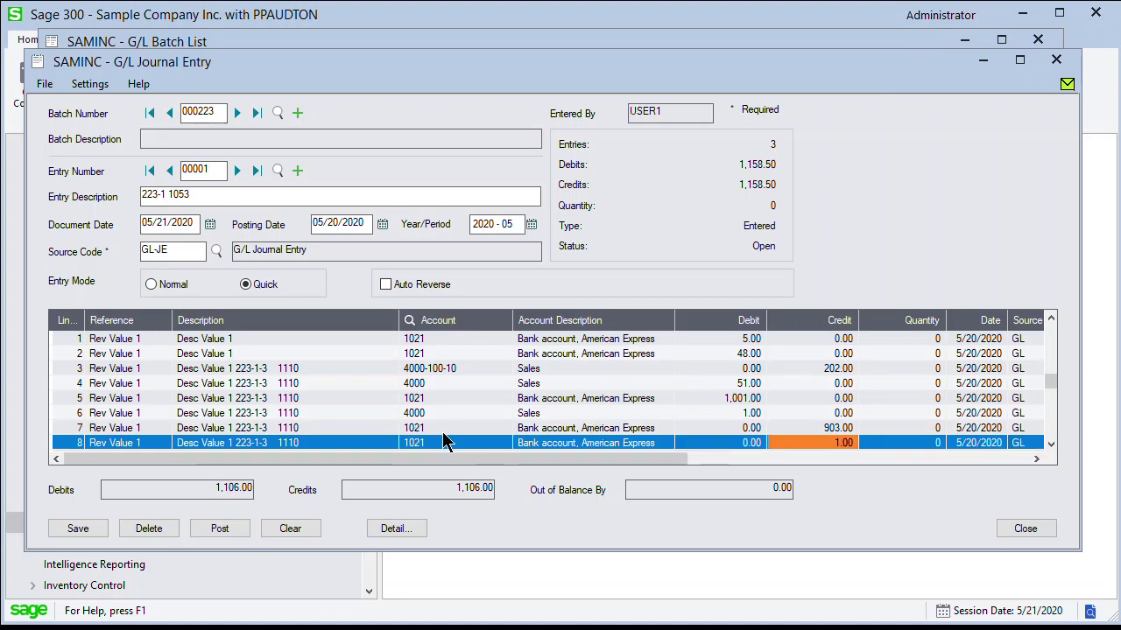
Set line 8 credit and line 6 debit to 10.00, save entry 1, and go to entry 00002.
type("10")
key("Up")
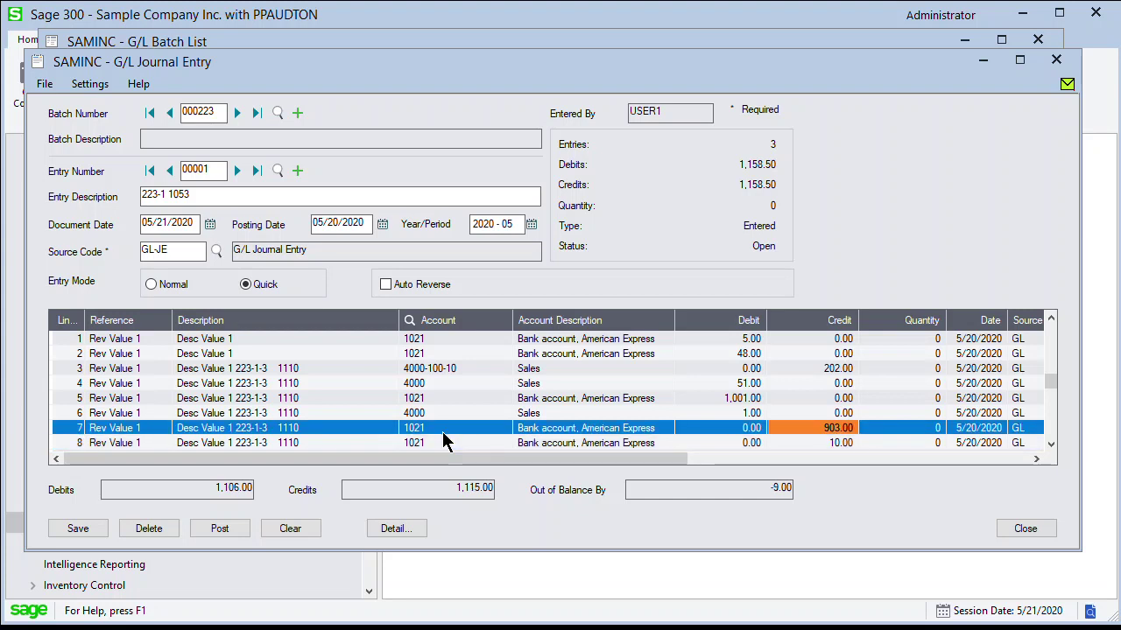
left_click(744, 412)
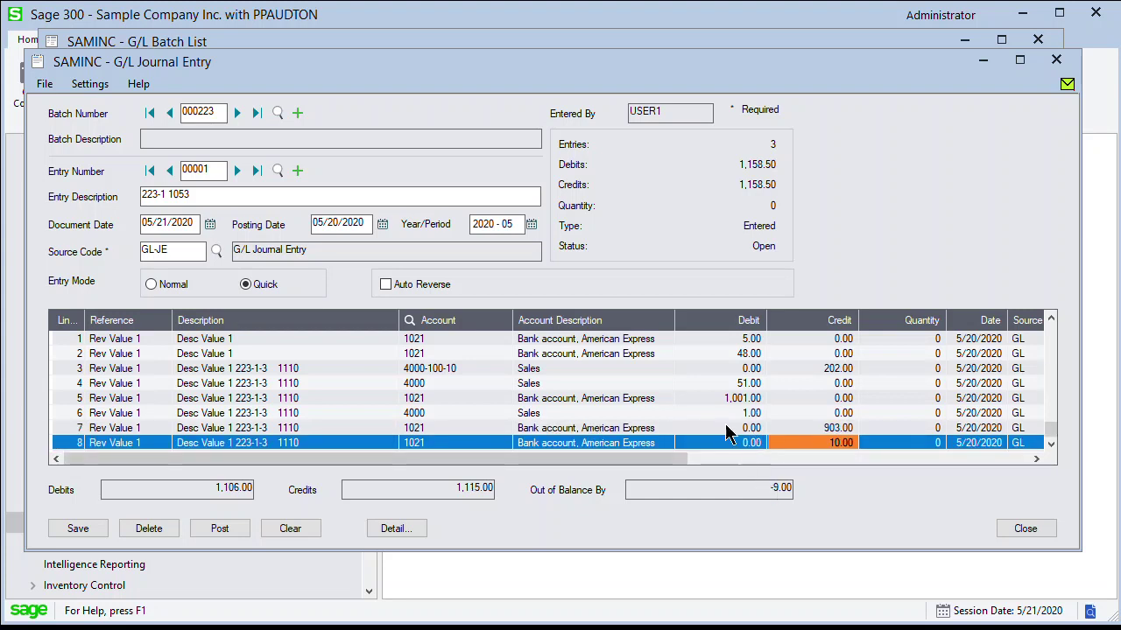
type("10")
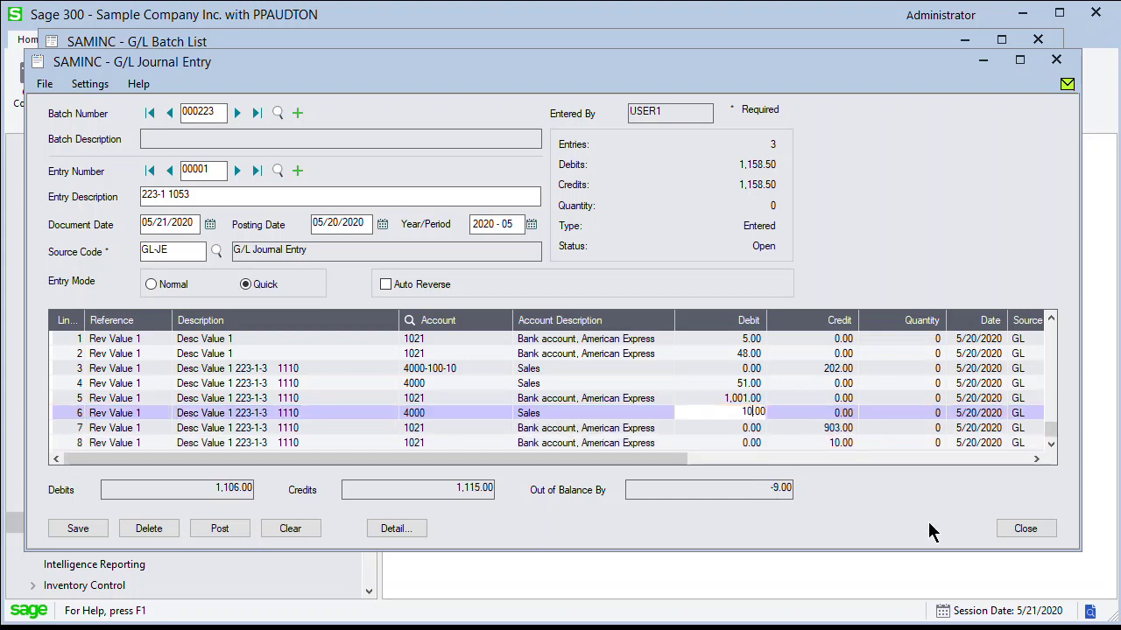
key("Down")
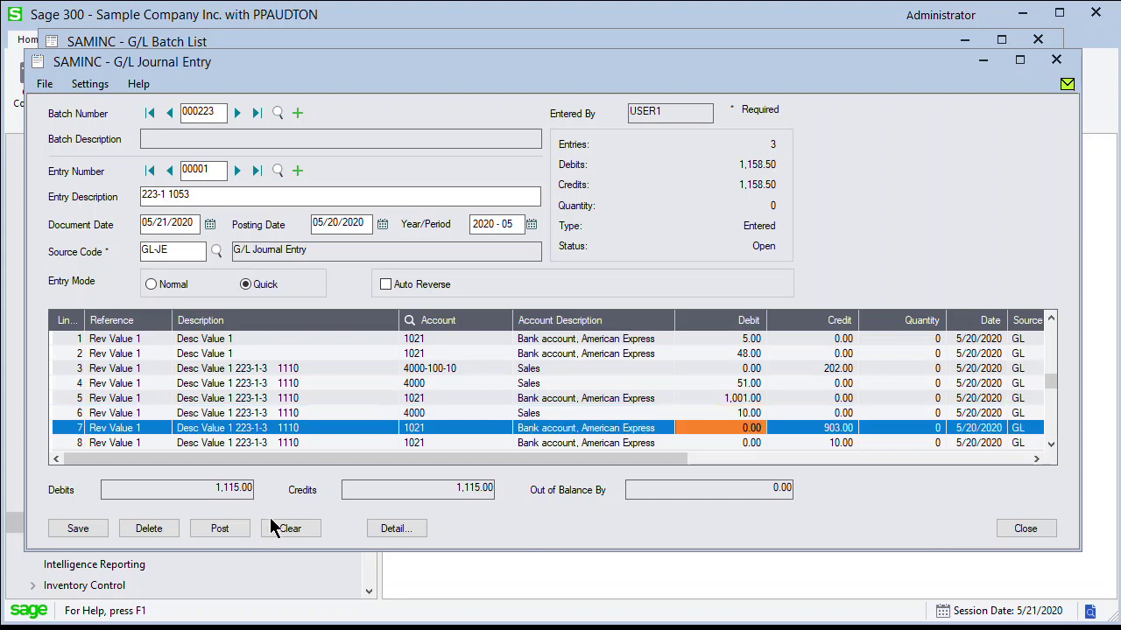
left_click(78, 529)
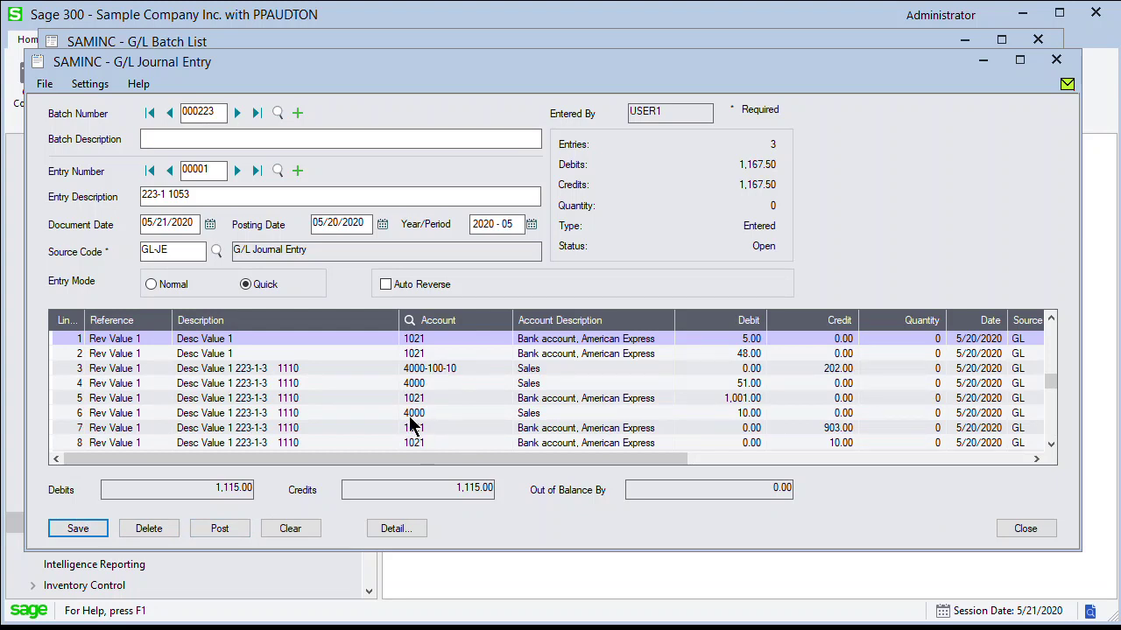
left_click(236, 170)
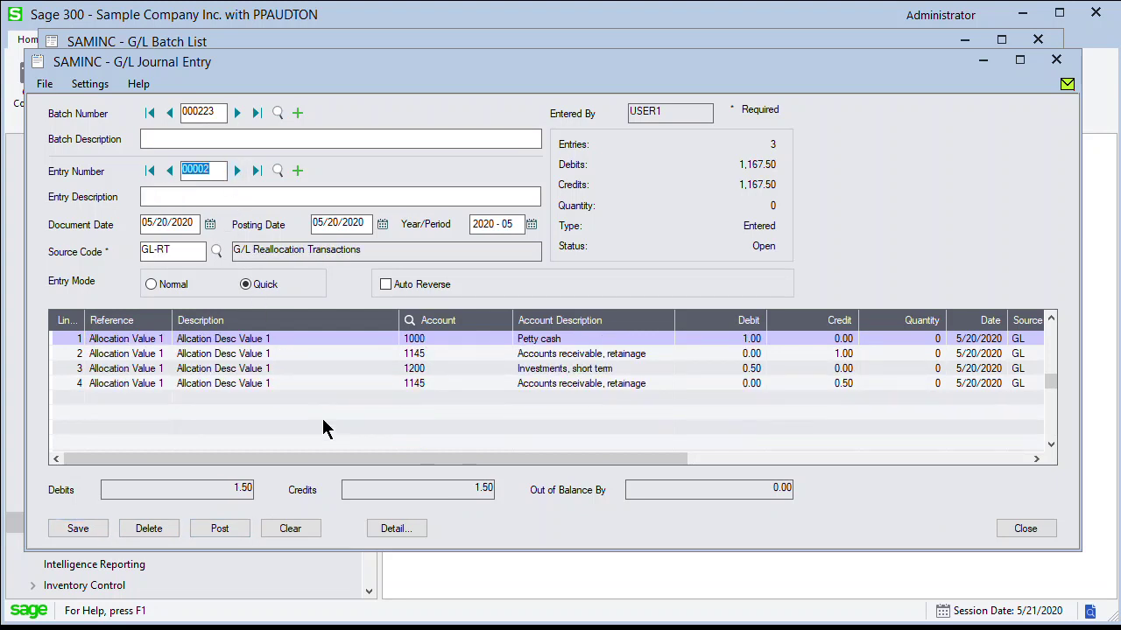
Check GL-RT entry 00002 and pick line 3 with account 1200.
left_click(172, 252)
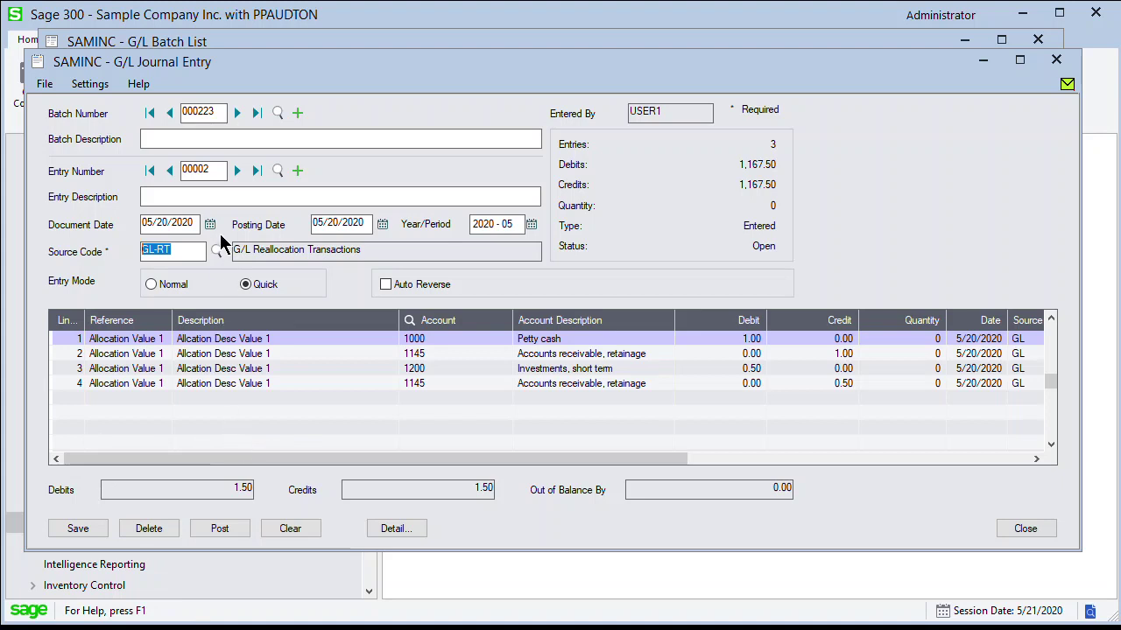
double_click(206, 171)
left_click(437, 370)
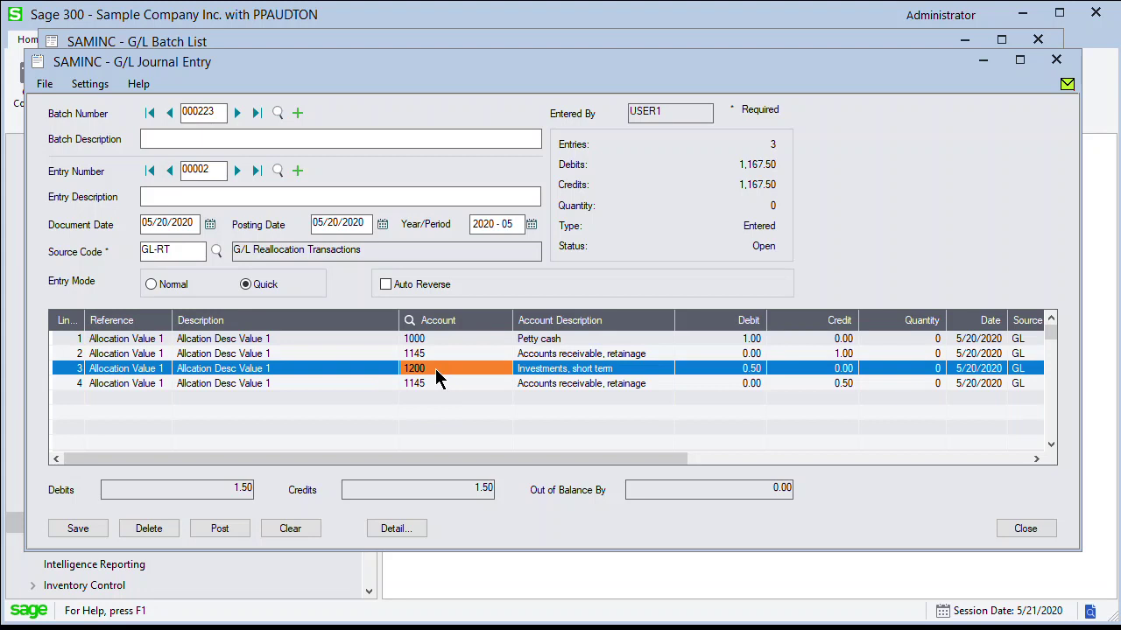
double_click(182, 250)
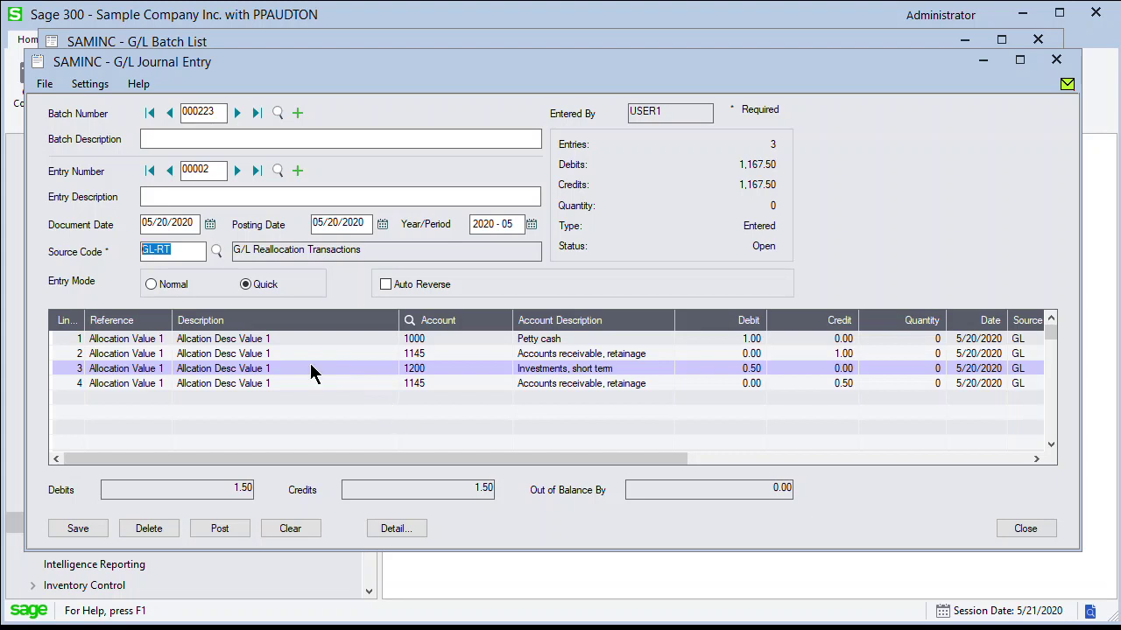
Change line 3 to account 1120 with a 1.00 debit, and credit 1.00 on line 4.
left_click(494, 368)
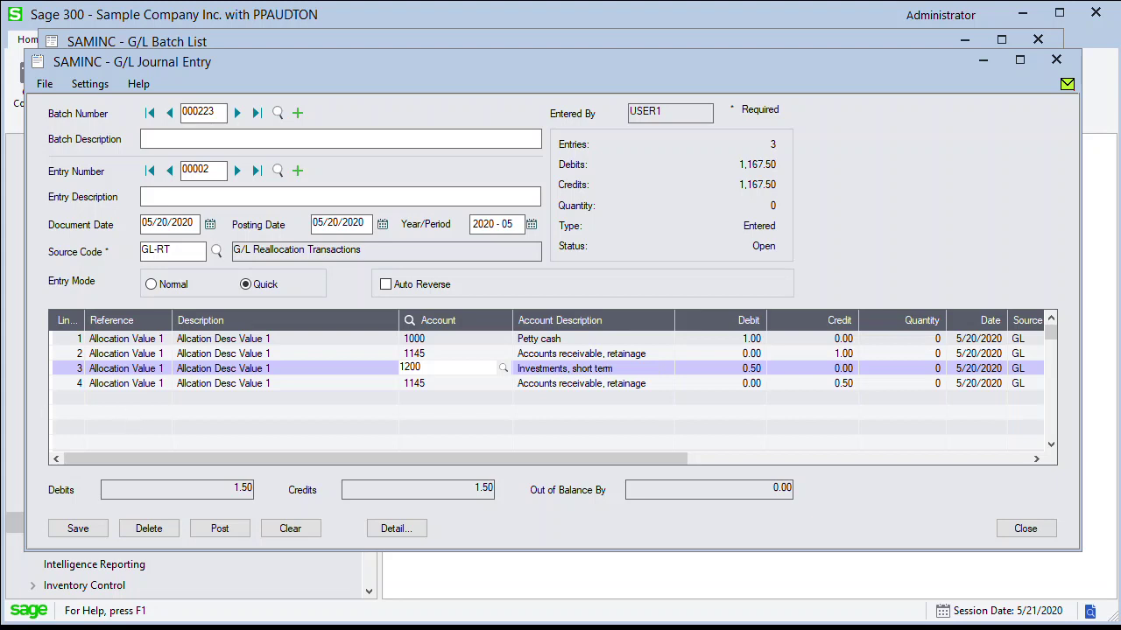
type("1120")
key("Tab")
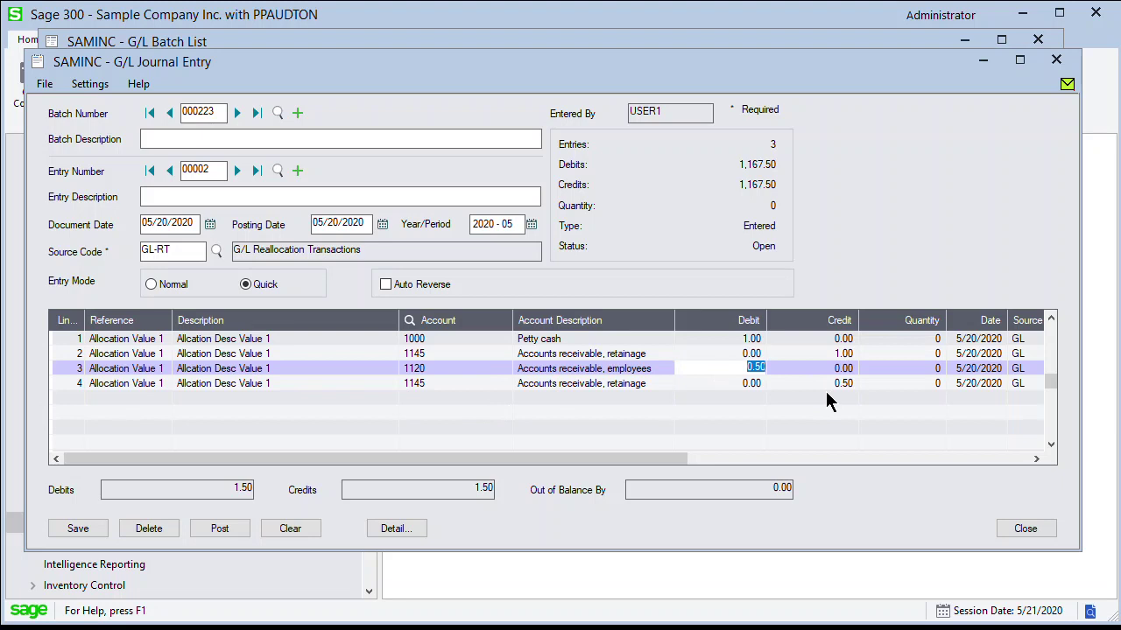
type("10")
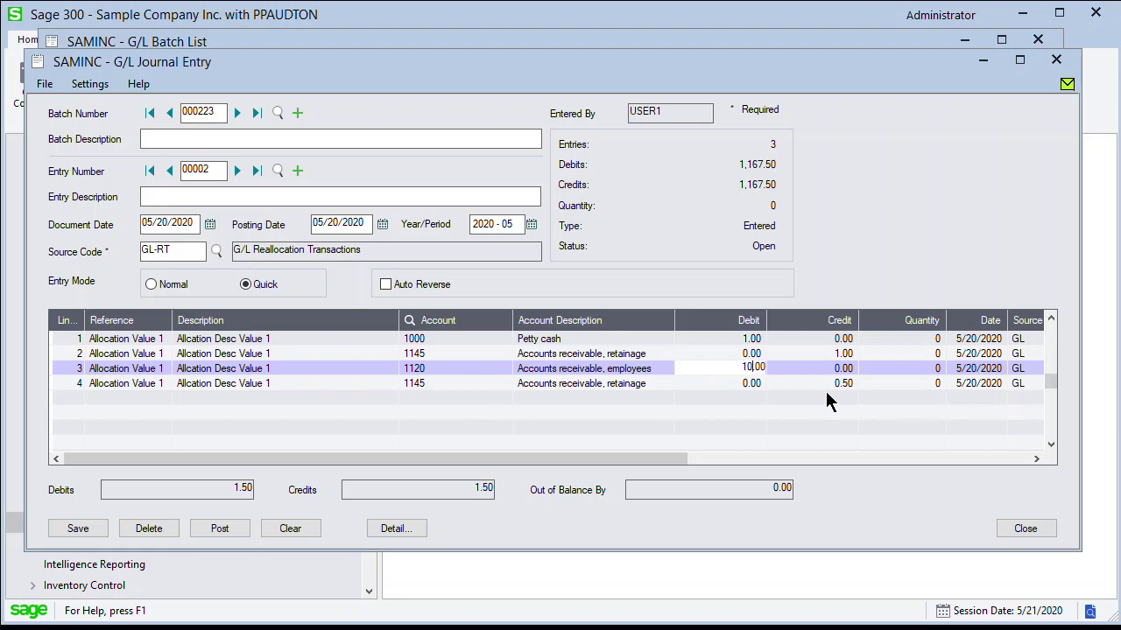
key("BackSpace")
key("Down")
key("Tab")
type("1")
key("Up")
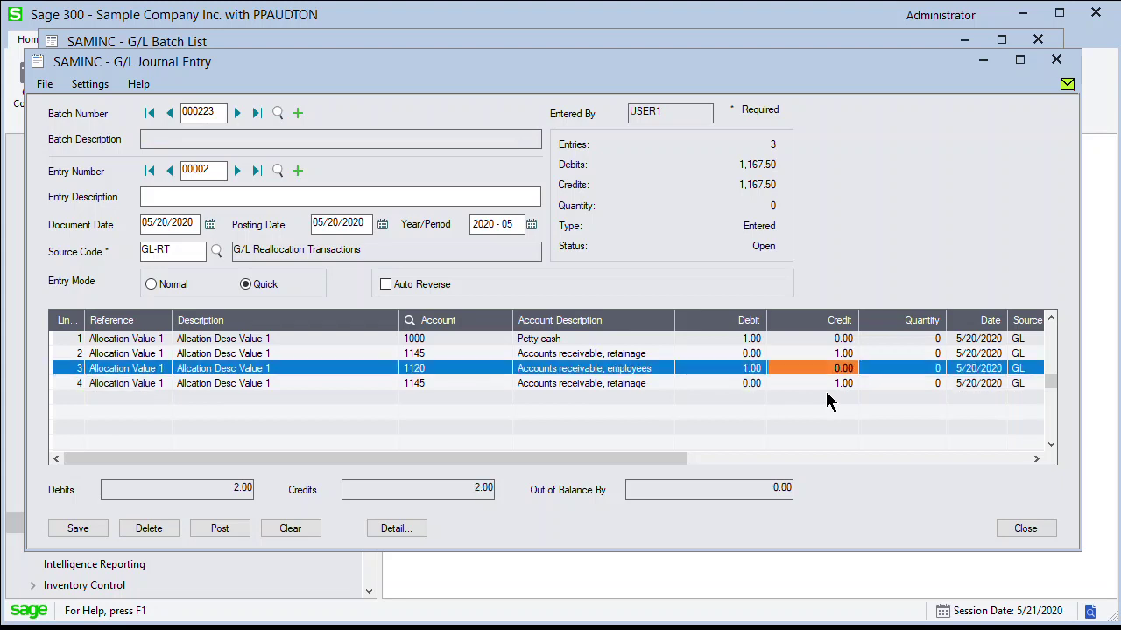
Save entry 2, close G/L Journal Entry, and open Extender > Inquiries > Log.
left_click(97, 530)
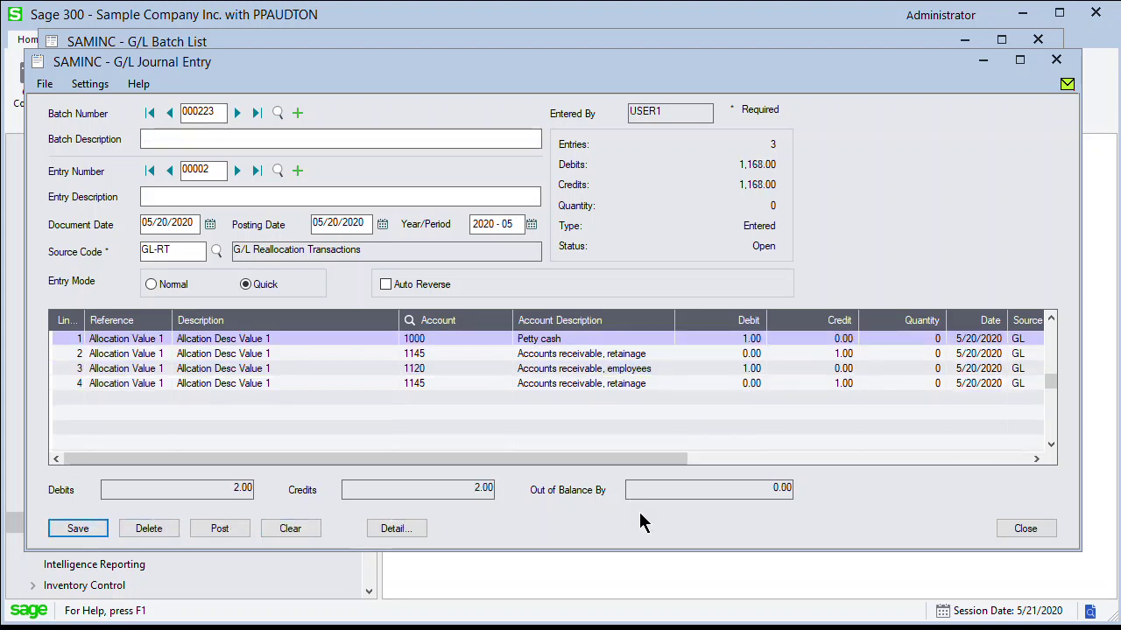
left_click(1022, 529)
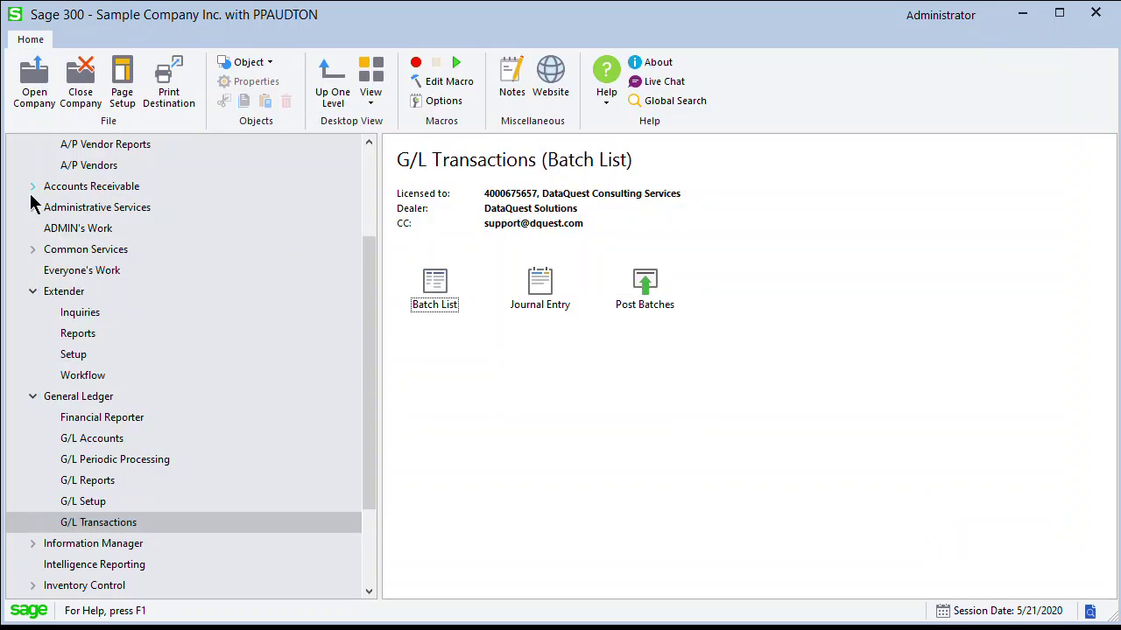
left_click(79, 315)
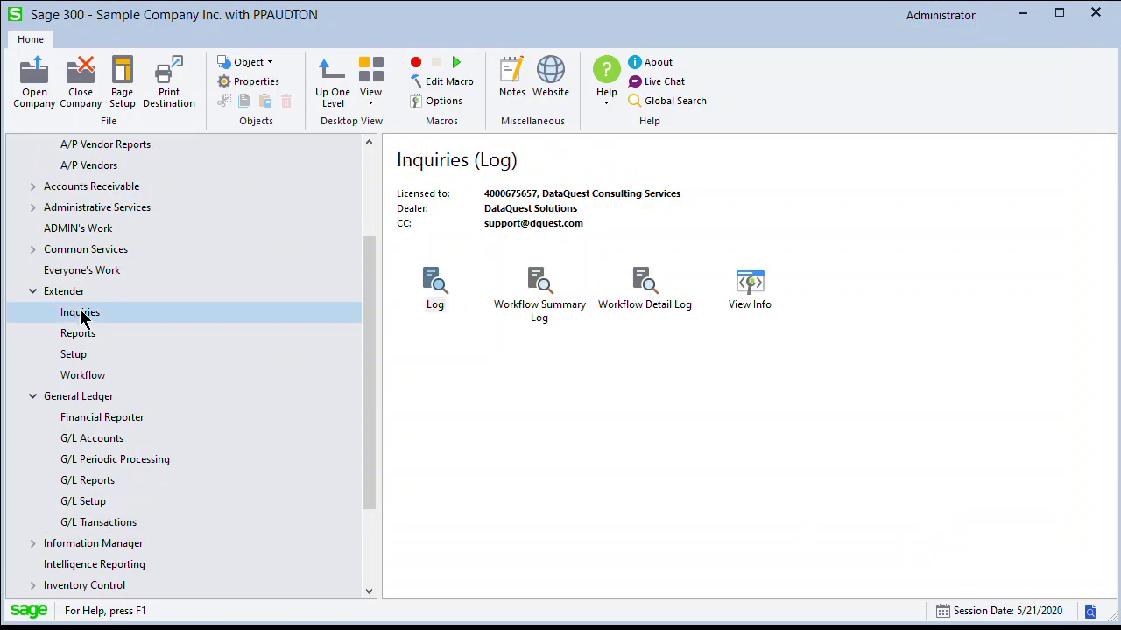
double_click(445, 288)
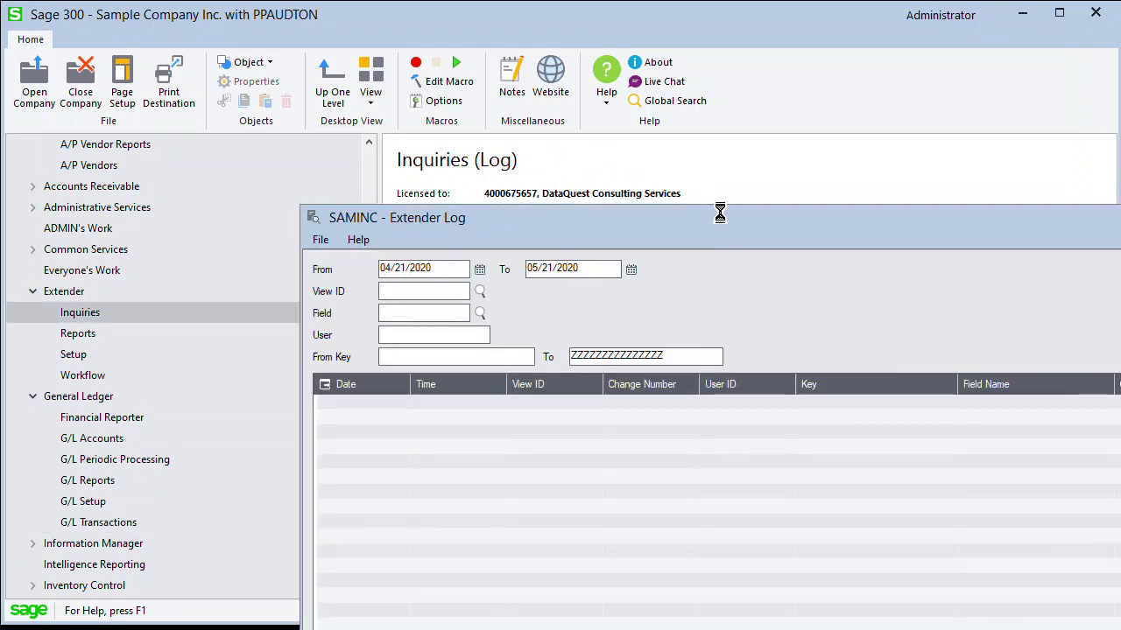
left_click_drag(719, 214, 410, 25)
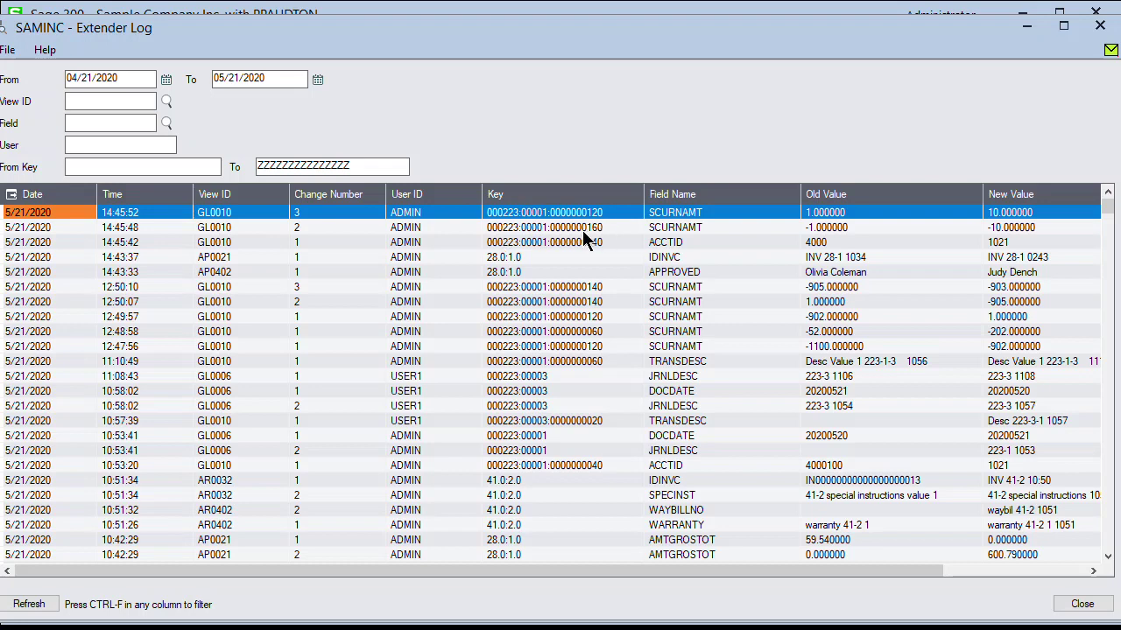
Review the 14:45:42 log record changing ACCTID from 4000 to 1021.
left_click(222, 245)
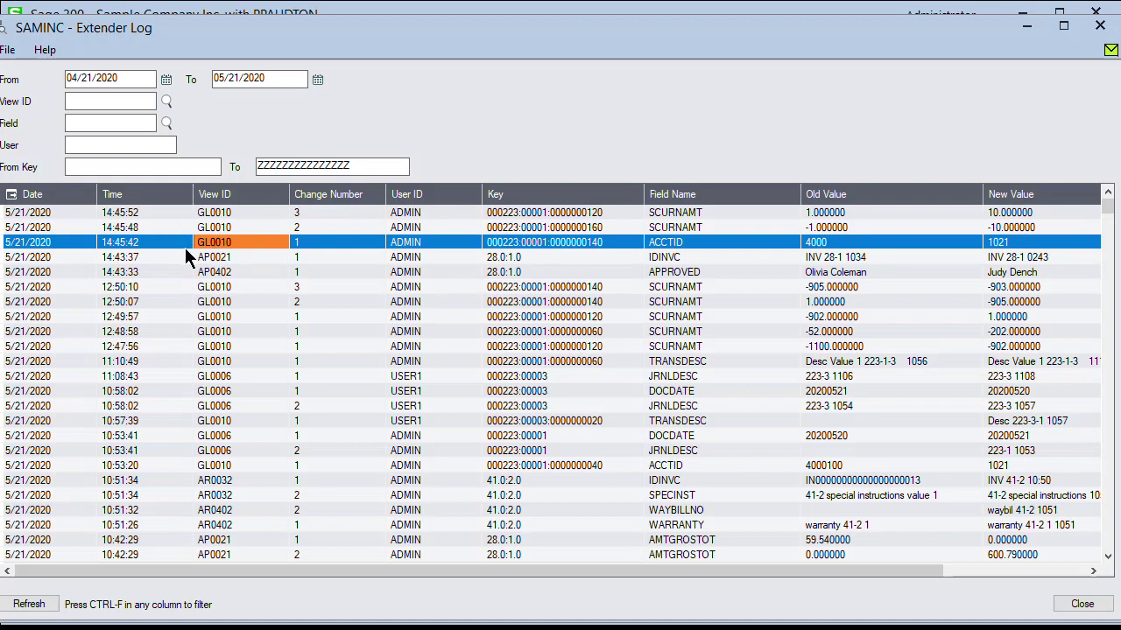
left_click(498, 247)
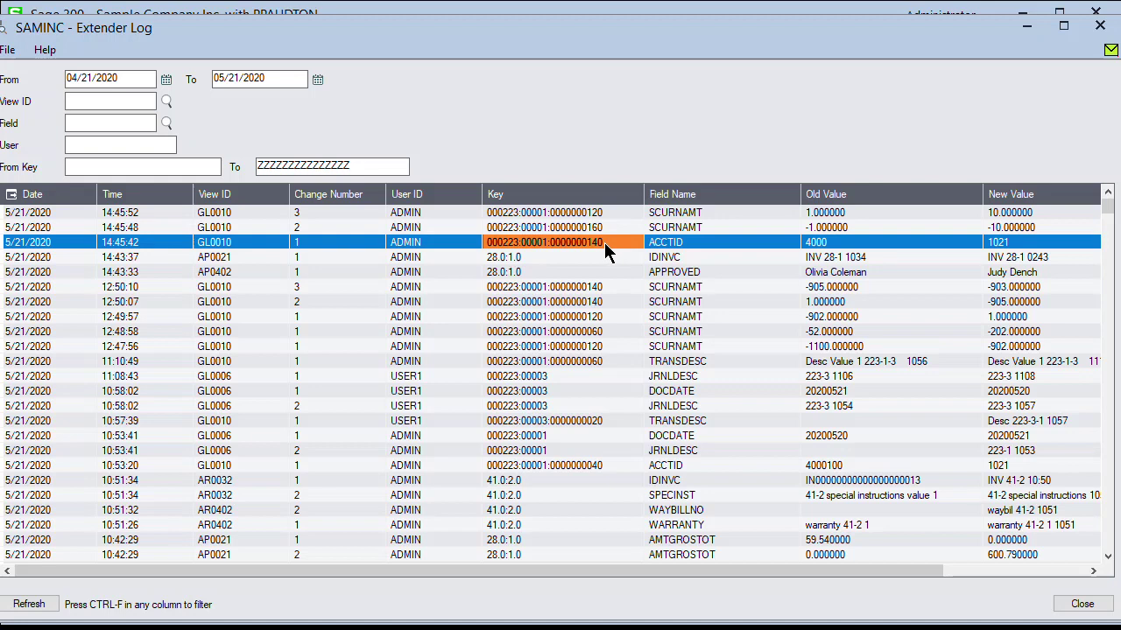
left_click(679, 243)
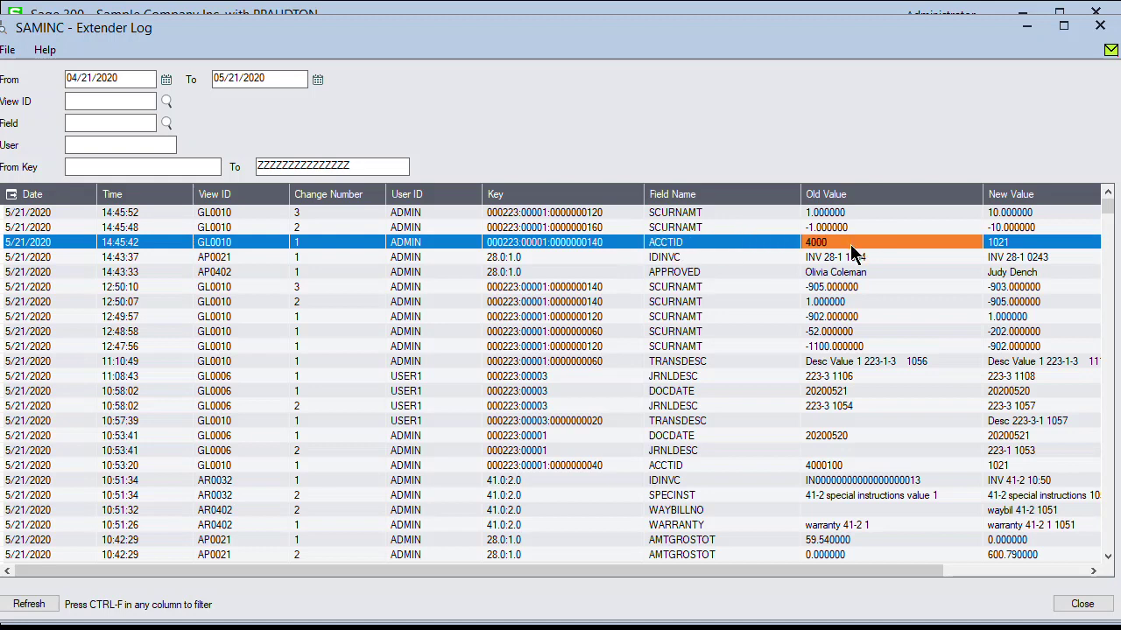
left_click(1001, 246)
left_click(723, 241)
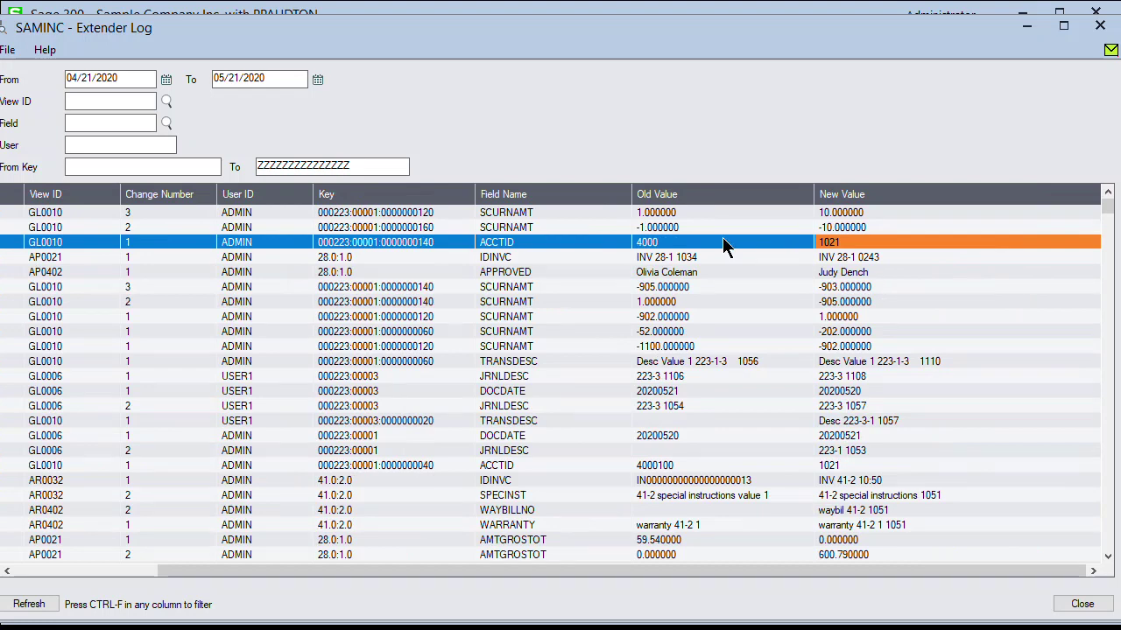
Review the 14:45:48 and 14:45:52 amount changes to 10, then close the Extender Log.
left_click(727, 228)
left_click(840, 227)
left_click(759, 215)
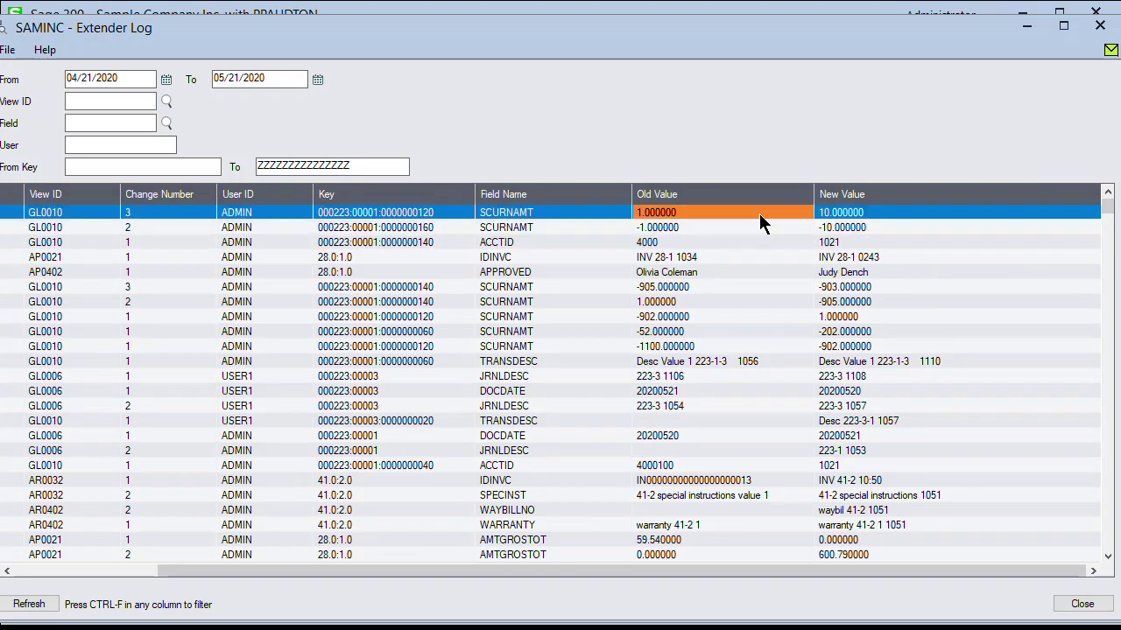
left_click(863, 220)
left_click_drag(469, 572, 215, 570)
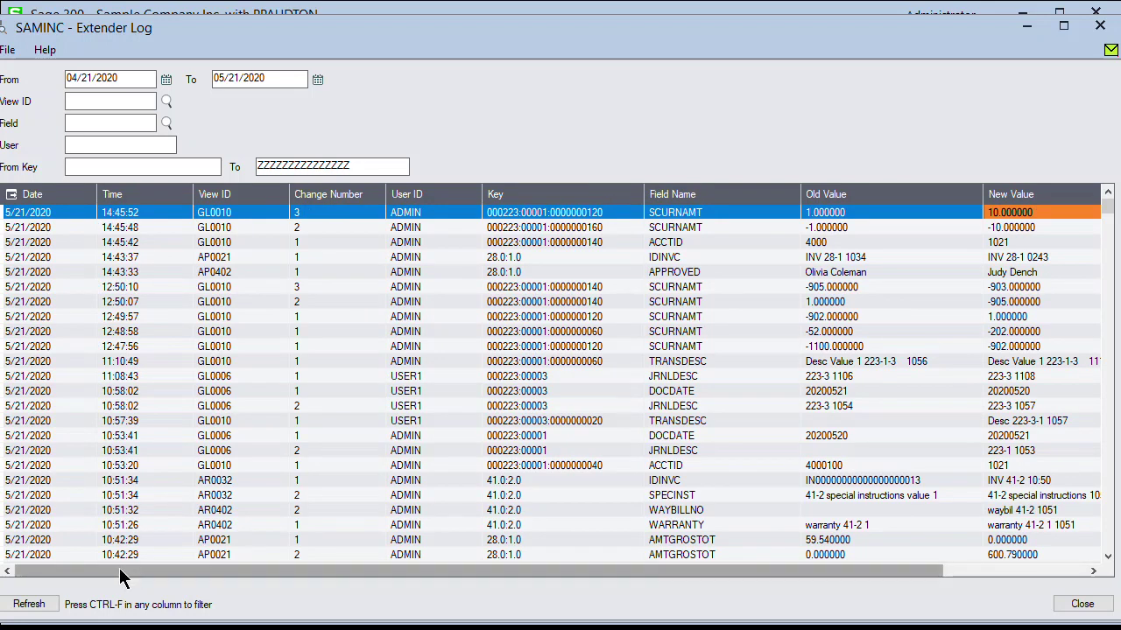
left_click(1100, 26)
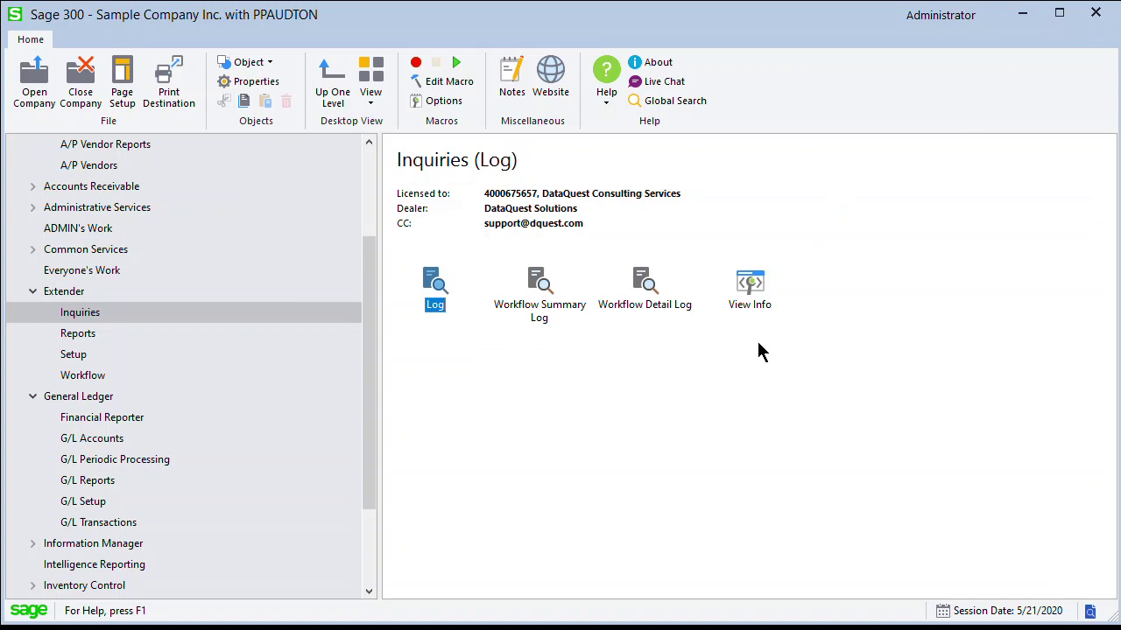